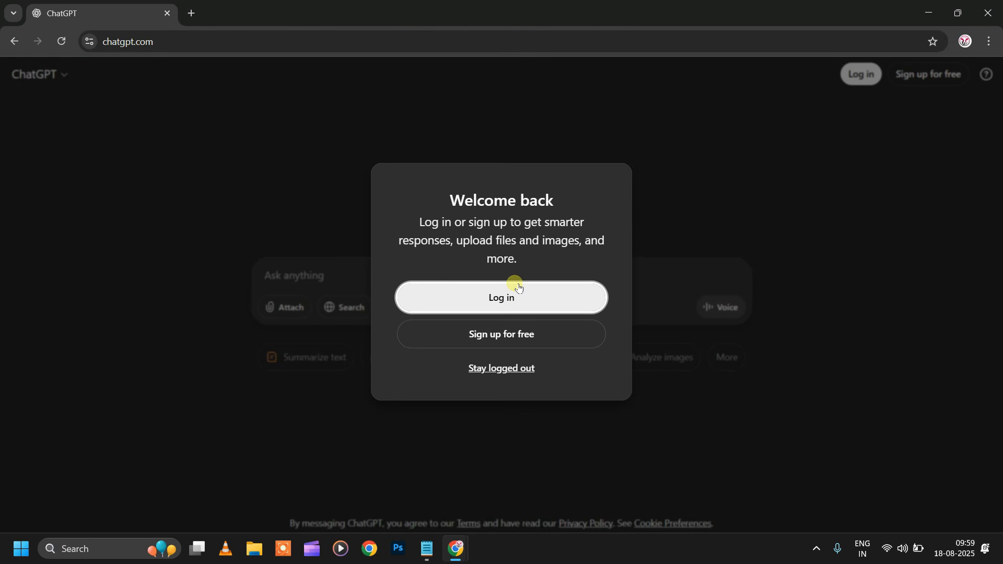
Log in to ChatGPT with Google, using the second account in the account list
{"action": "left_click", "coordinate": [514, 305]}
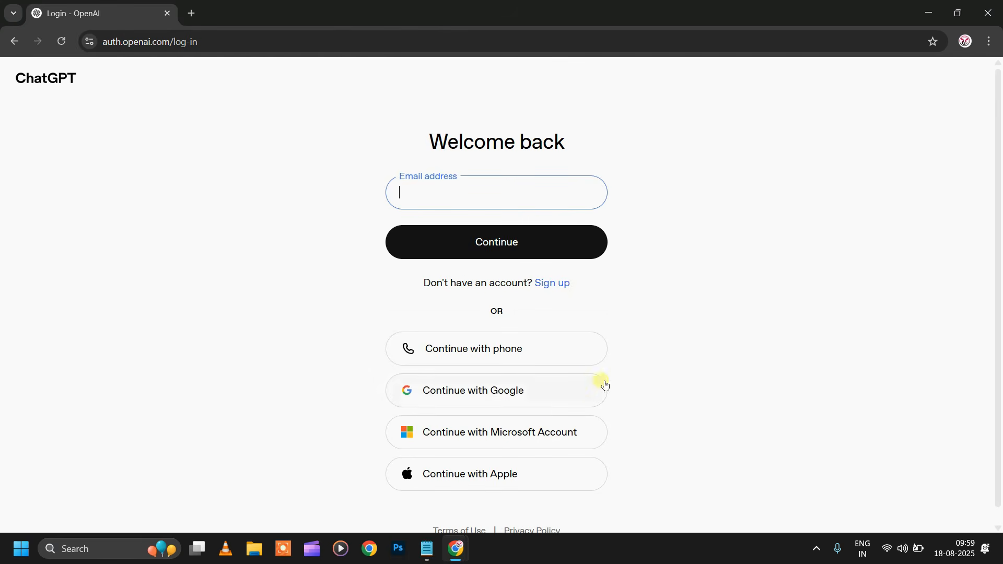
{"action": "left_click", "coordinate": [481, 395]}
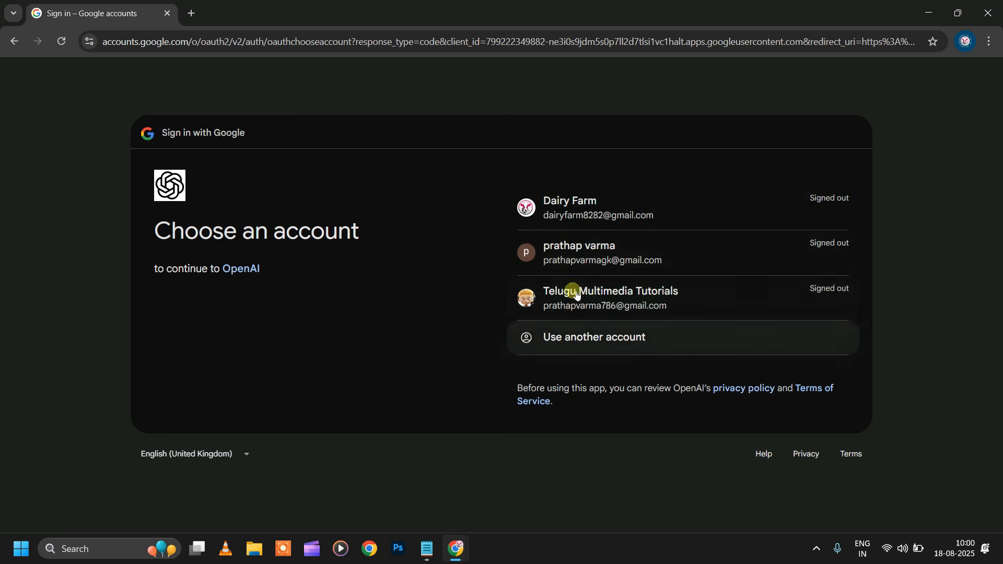
{"action": "left_click", "coordinate": [576, 252]}
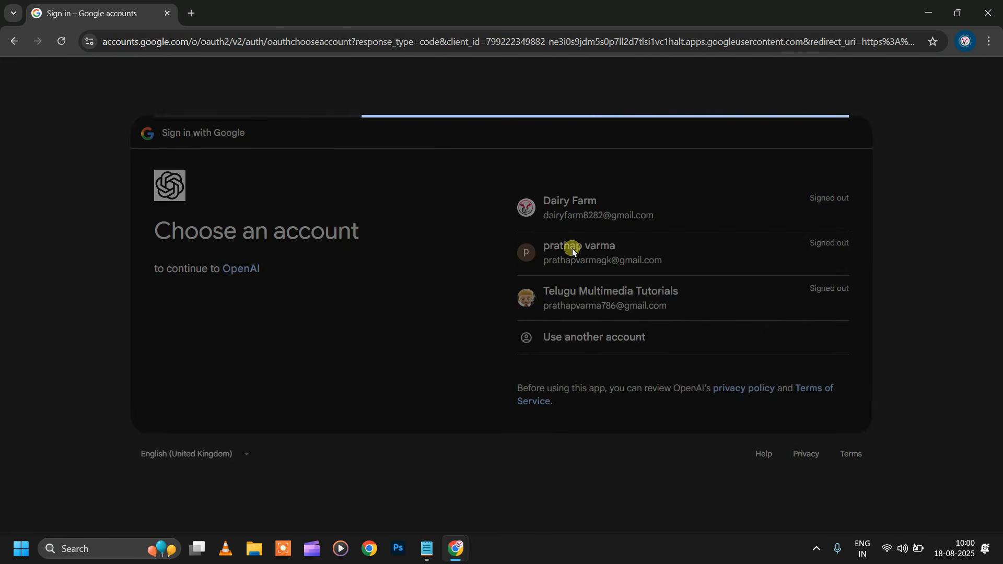
{"action": "key", "text": "Return"}
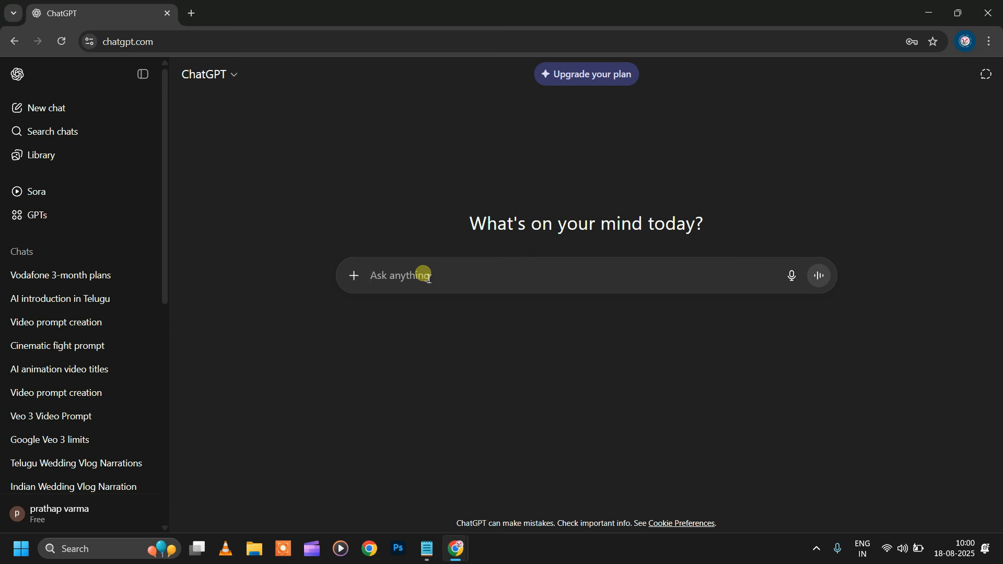
Copy the college-campus selfie image prompt from the Image Prompt note in Notepad and paste it into a new ChatGPT message
{"action": "left_click", "coordinate": [428, 549]}
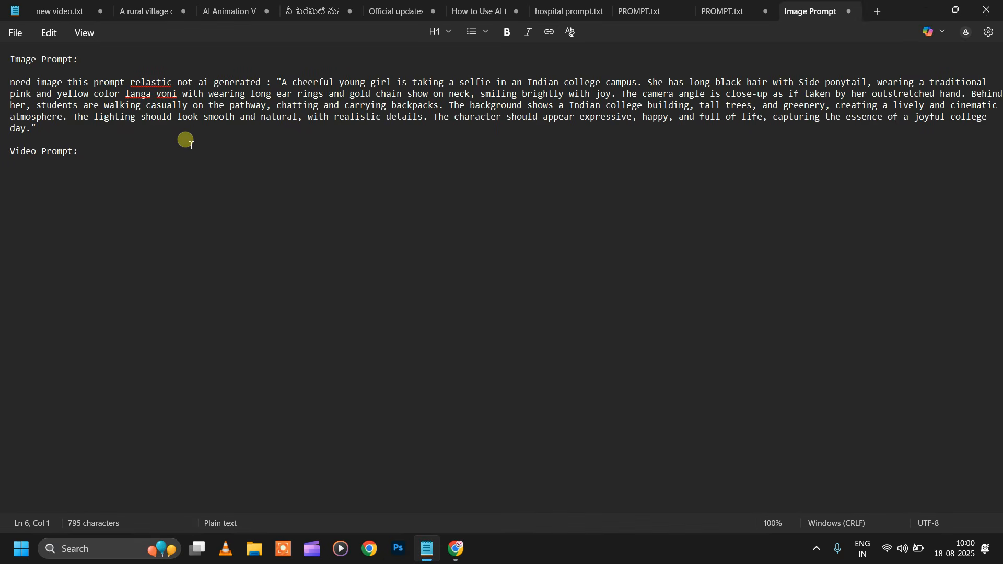
{"action": "left_click_drag", "start_coordinate": [110, 135], "coordinate": [10, 83]}
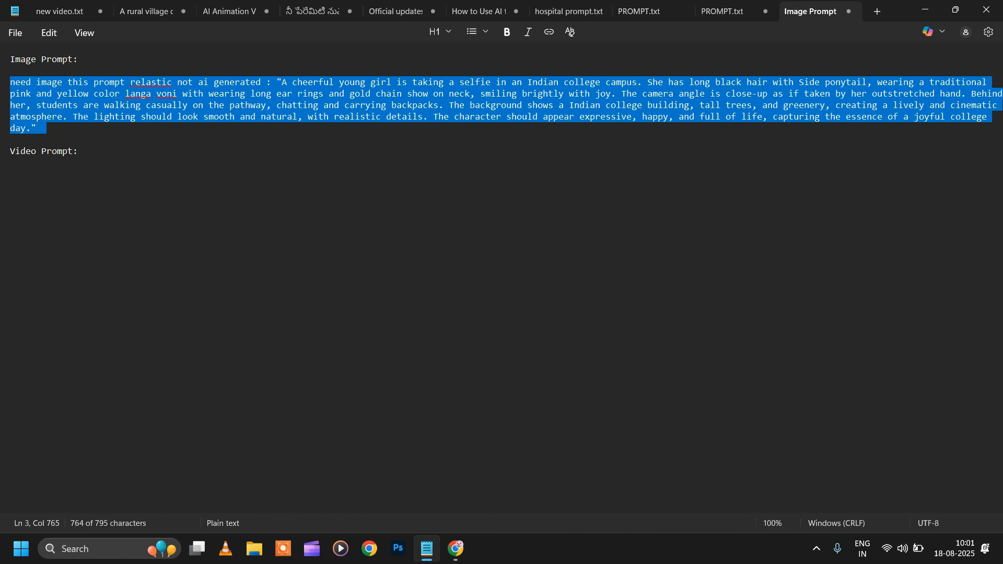
{"action": "right_click", "coordinate": [78, 90]}
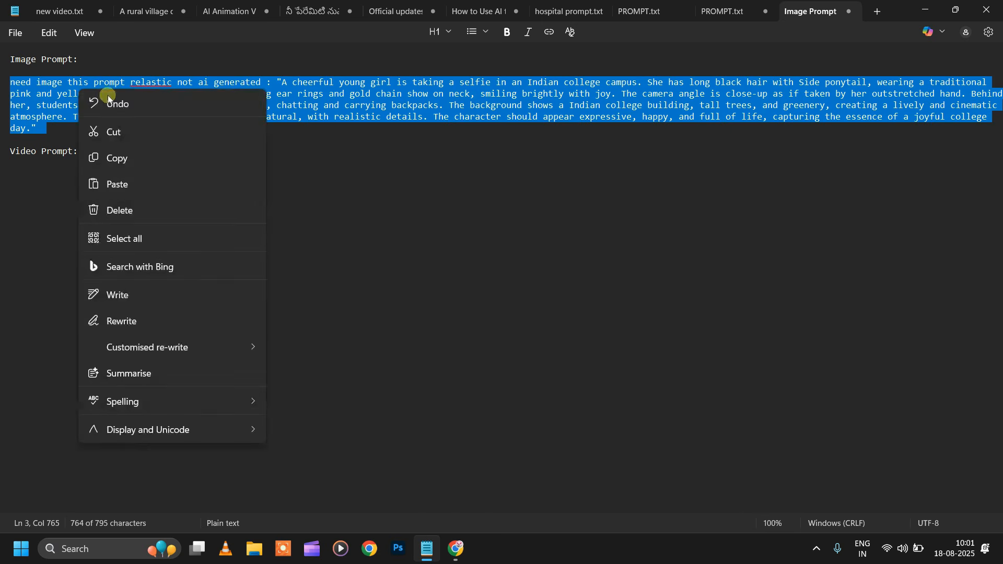
{"action": "left_click", "coordinate": [120, 163]}
{"action": "left_click", "coordinate": [457, 549]}
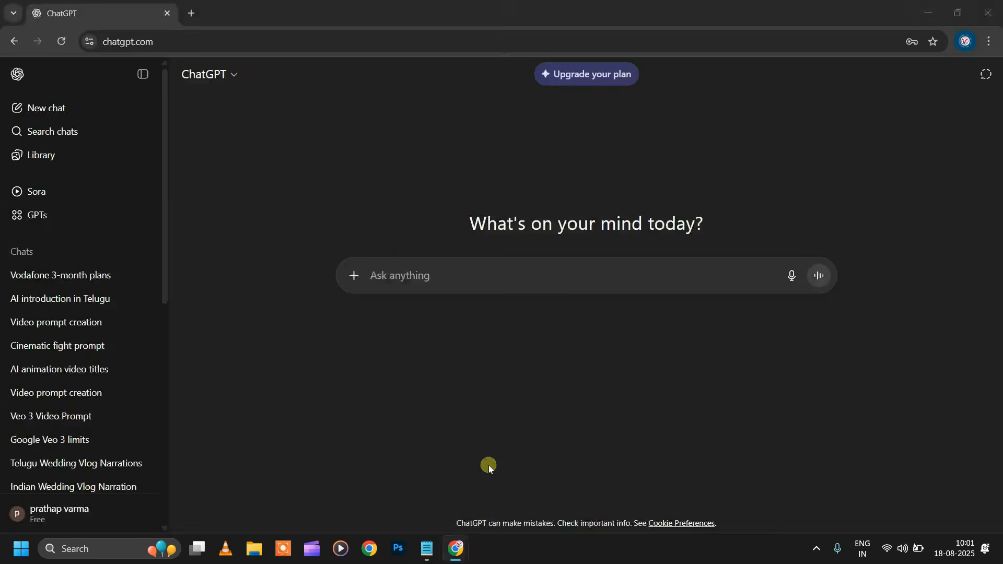
{"action": "right_click", "coordinate": [401, 274]}
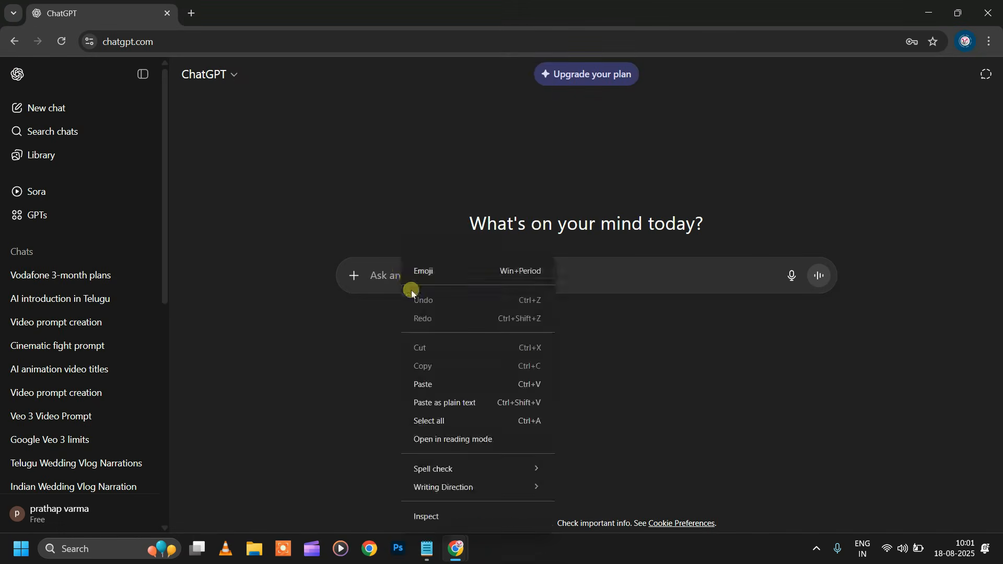
{"action": "left_click", "coordinate": [423, 385]}
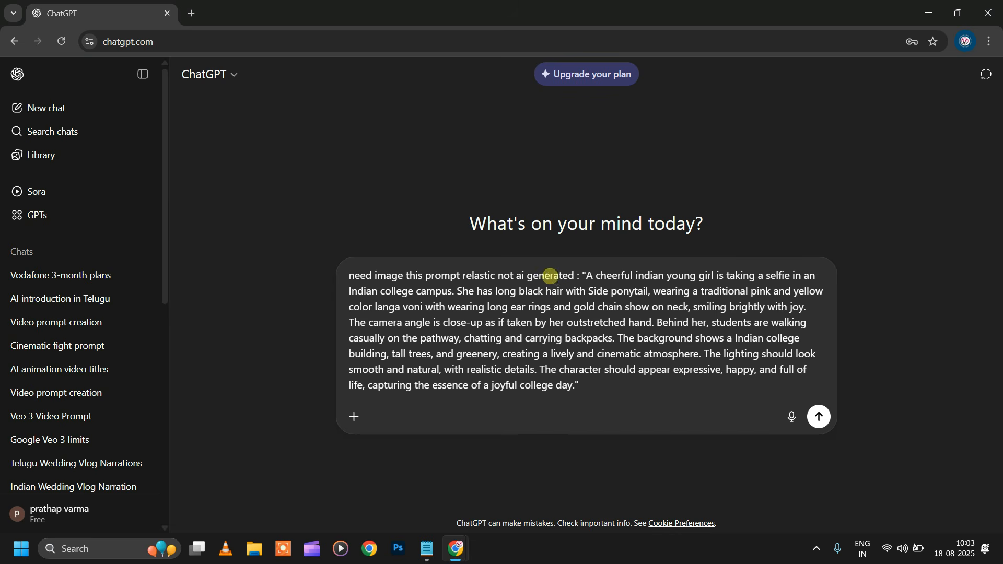
Review the pasted image prompt's description of the girl, her outfit, the camera angle, the campus background and the lighting
{"action": "left_click_drag", "start_coordinate": [584, 275], "coordinate": [650, 383]}
{"action": "left_click_drag", "start_coordinate": [623, 307], "coordinate": [600, 305]}
{"action": "left_click", "coordinate": [599, 305]}
{"action": "left_click_drag", "start_coordinate": [523, 305], "coordinate": [624, 310]}
{"action": "left_click_drag", "start_coordinate": [813, 307], "coordinate": [400, 290]}
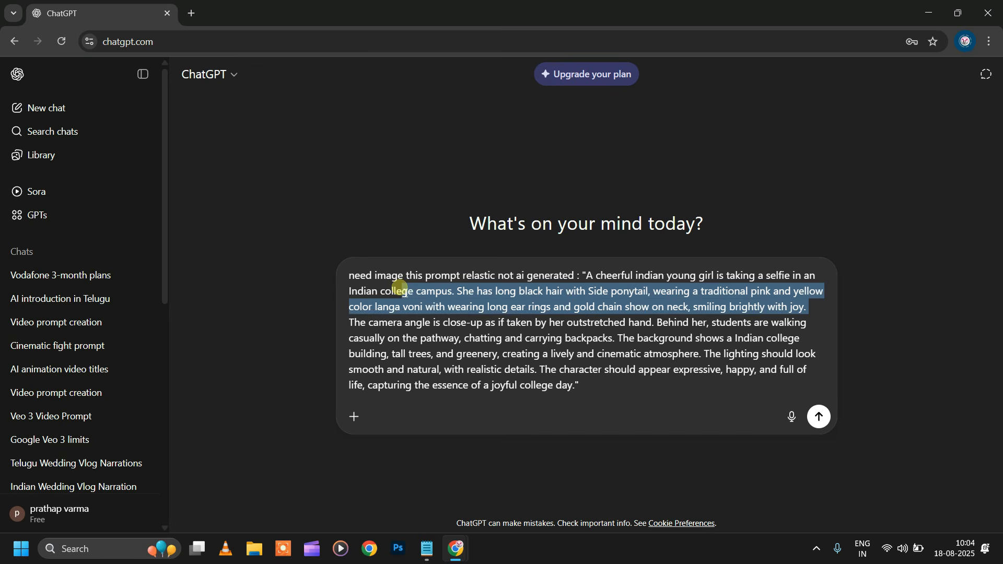
{"action": "left_click", "coordinate": [355, 321]}
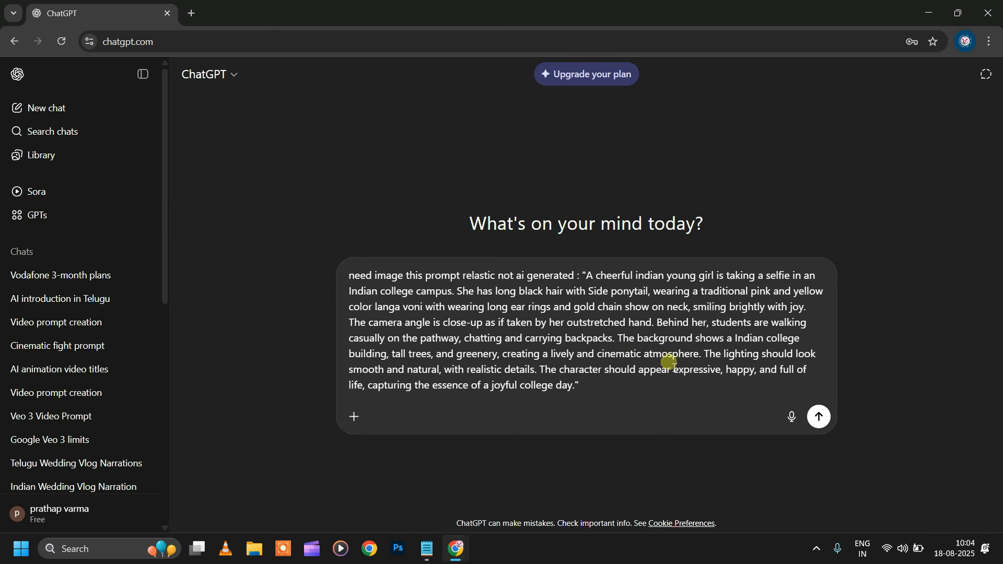
{"action": "left_click_drag", "start_coordinate": [723, 354], "coordinate": [748, 355]}
{"action": "left_click_drag", "start_coordinate": [725, 390], "coordinate": [420, 336]}
{"action": "left_click", "coordinate": [413, 338]}
{"action": "left_click_drag", "start_coordinate": [453, 289], "coordinate": [350, 291]}
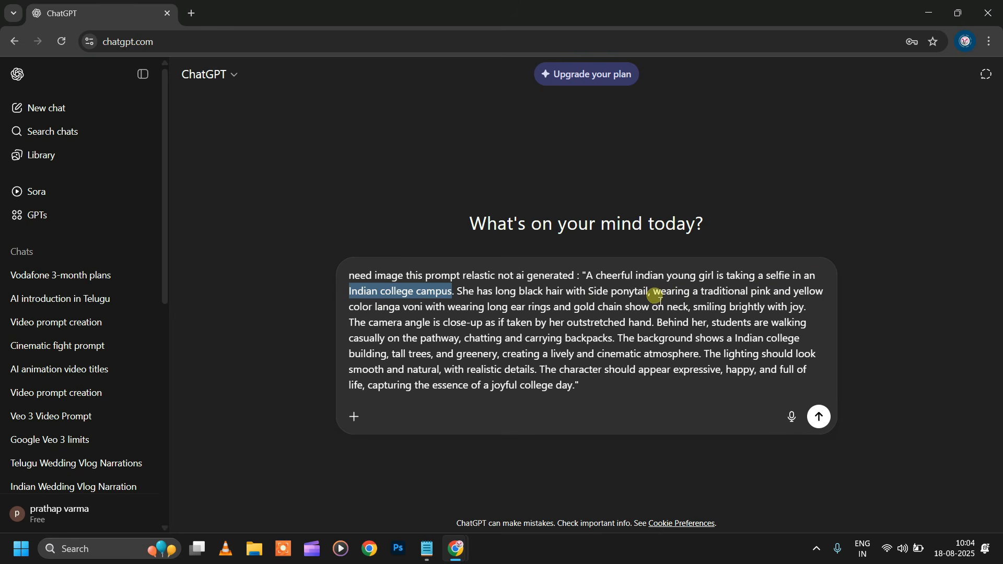
{"action": "left_click_drag", "start_coordinate": [635, 292], "coordinate": [611, 343]}
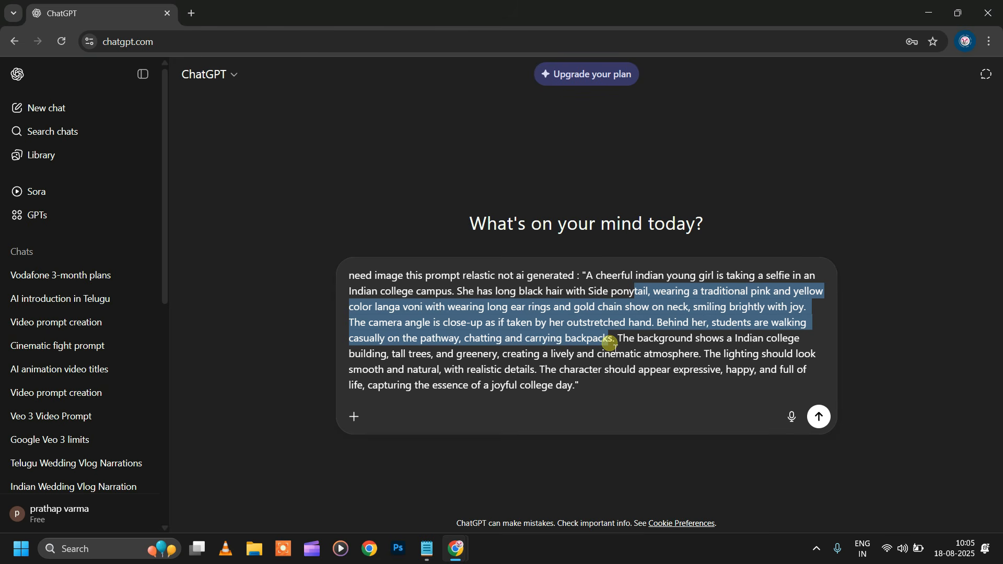
{"action": "left_click", "coordinate": [611, 384]}
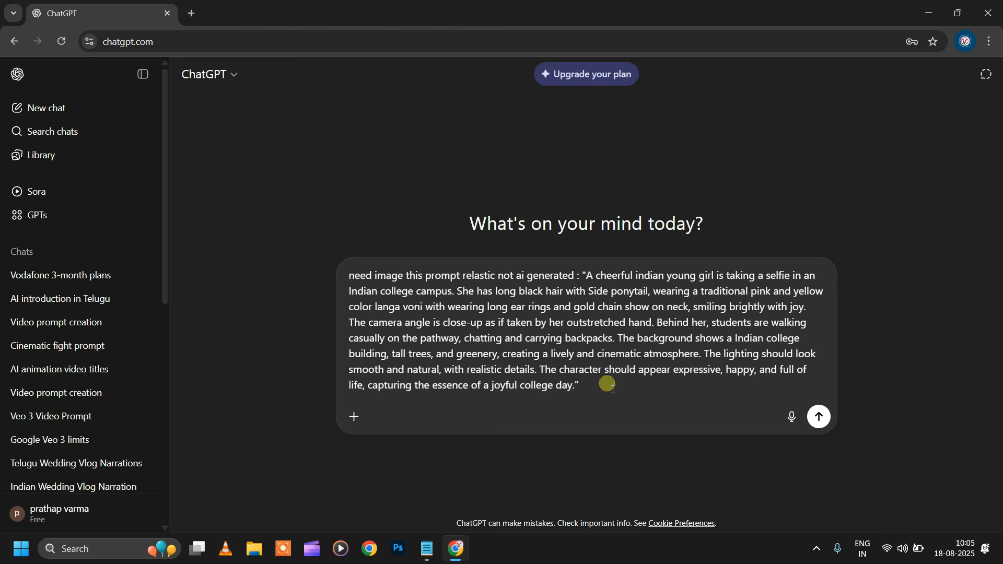
{"action": "left_click_drag", "start_coordinate": [612, 384], "coordinate": [574, 372]}
{"action": "left_click", "coordinate": [611, 385]}
Submit the image prompt and download the generated selfie image
{"action": "left_click", "coordinate": [820, 417]}
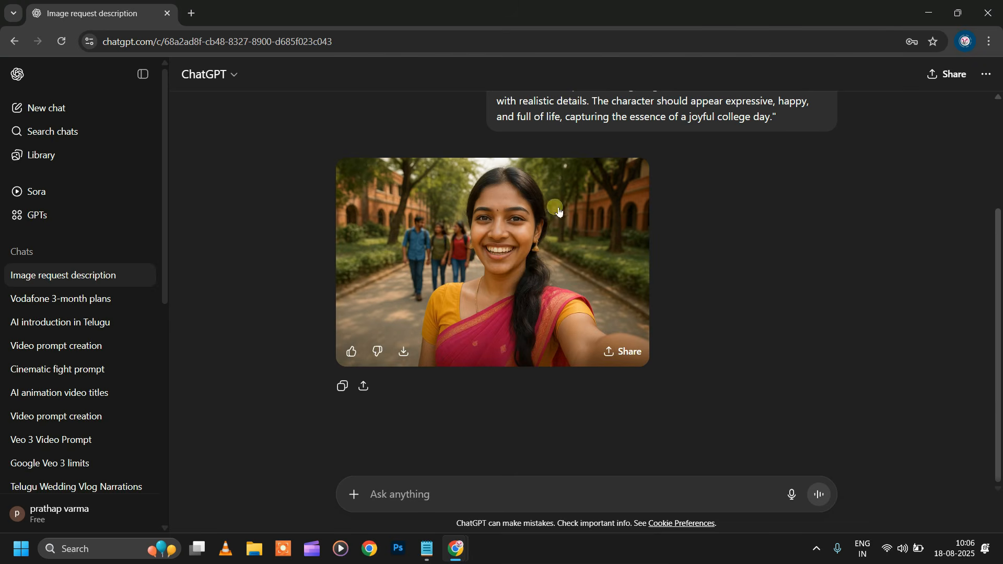
{"action": "left_click", "coordinate": [407, 357]}
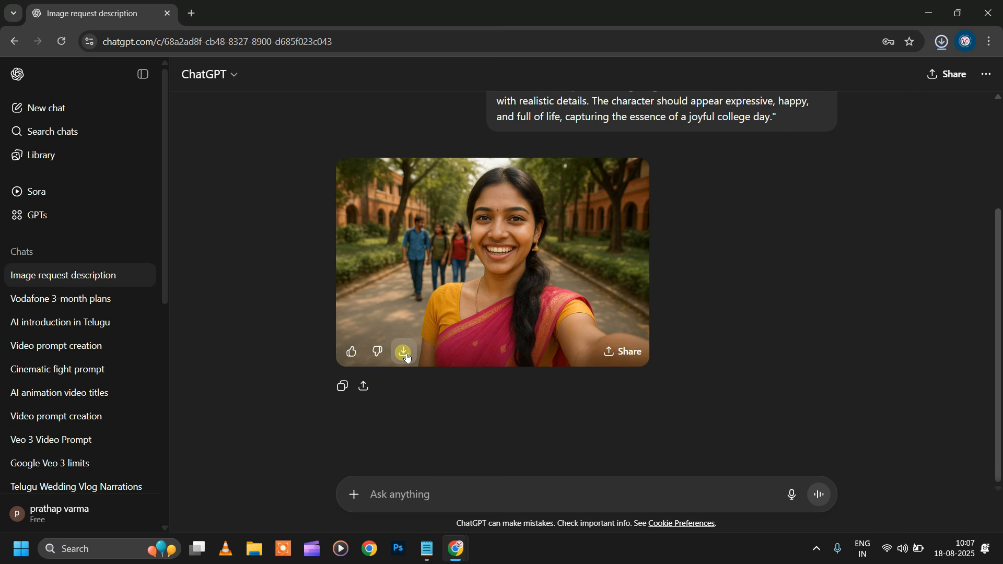
{"action": "left_click", "coordinate": [908, 76]}
Send the request "need video prompt with the same image. Also add english language dialogue without substiles."
{"action": "left_click", "coordinate": [421, 499]}
{"action": "type", "text": "ne"}
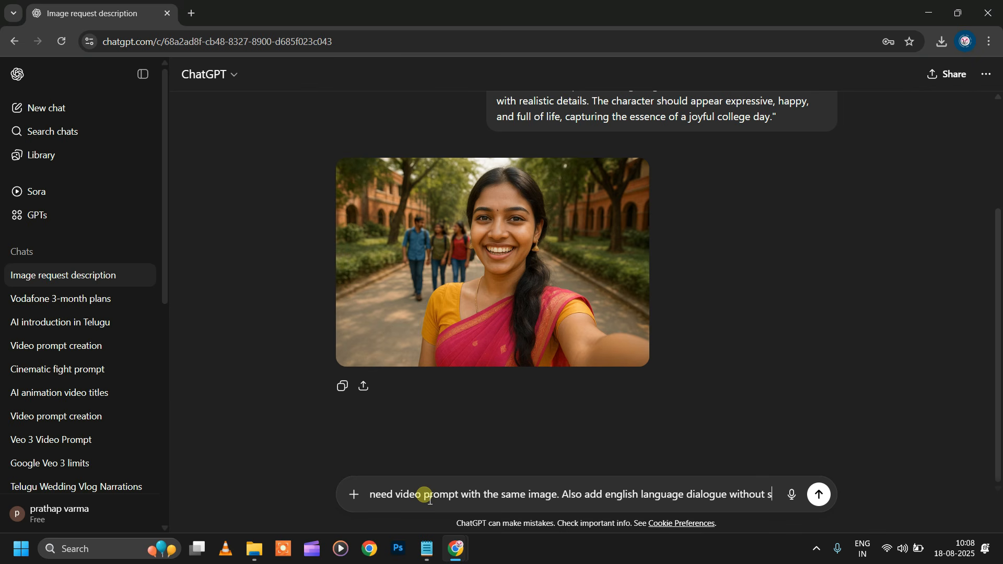
{"action": "type", "text": "ubstiles."}
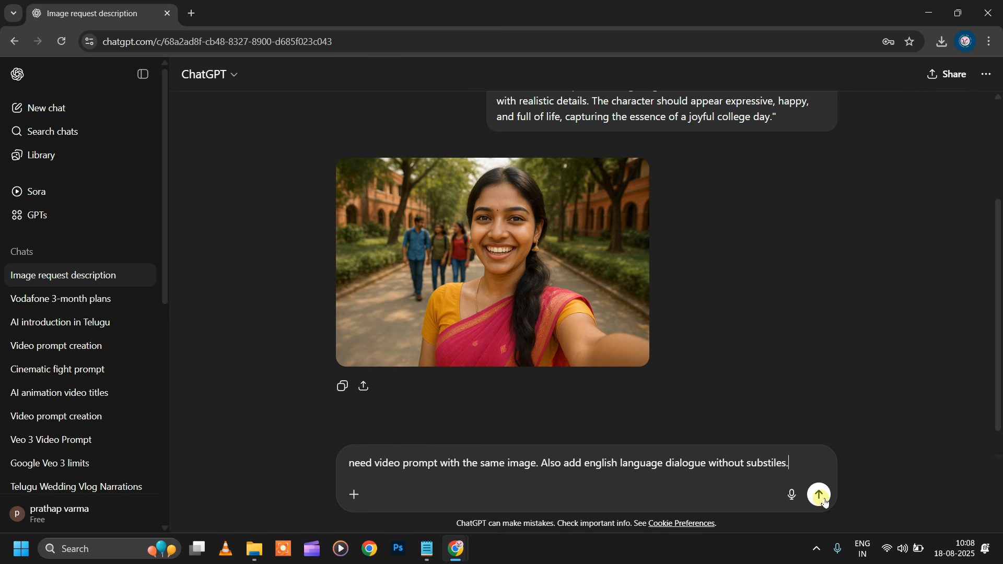
{"action": "left_click", "coordinate": [820, 495]}
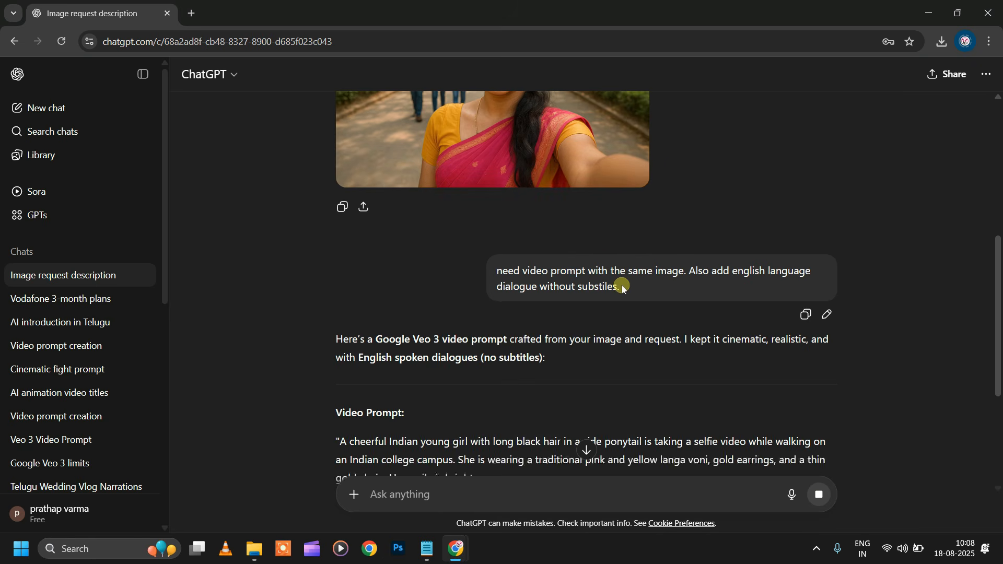
Read through the generated video prompt and examine its scene description and spoken dialogue
{"action": "scroll", "coordinate": [621, 286], "scroll_direction": "down", "scroll_amount": 3}
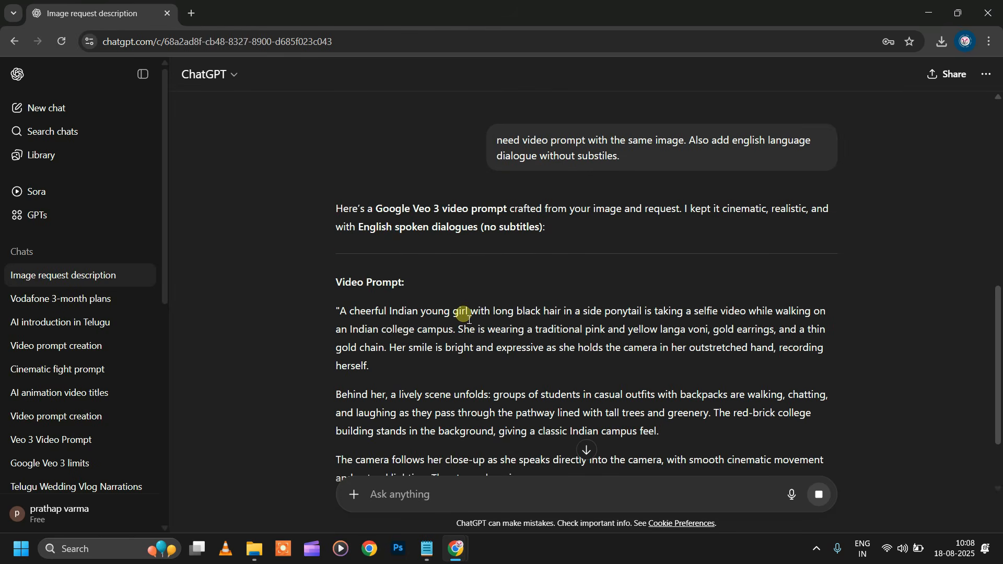
{"action": "scroll", "coordinate": [464, 313], "scroll_direction": "down", "scroll_amount": 1}
{"action": "scroll", "coordinate": [463, 315], "scroll_direction": "down", "scroll_amount": 3}
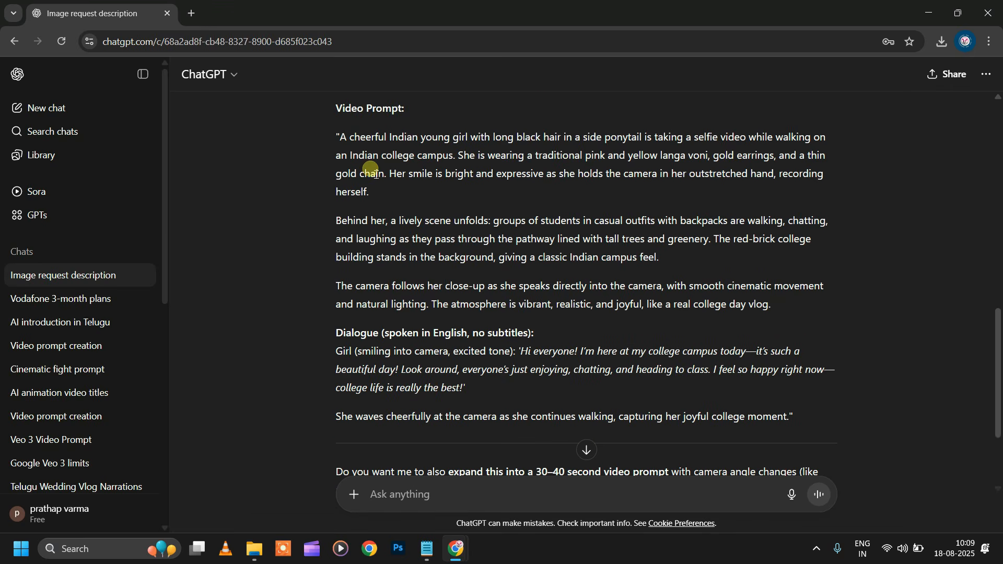
{"action": "left_click_drag", "start_coordinate": [339, 135], "coordinate": [486, 290]}
{"action": "scroll", "coordinate": [486, 290], "scroll_direction": "down", "scroll_amount": 2}
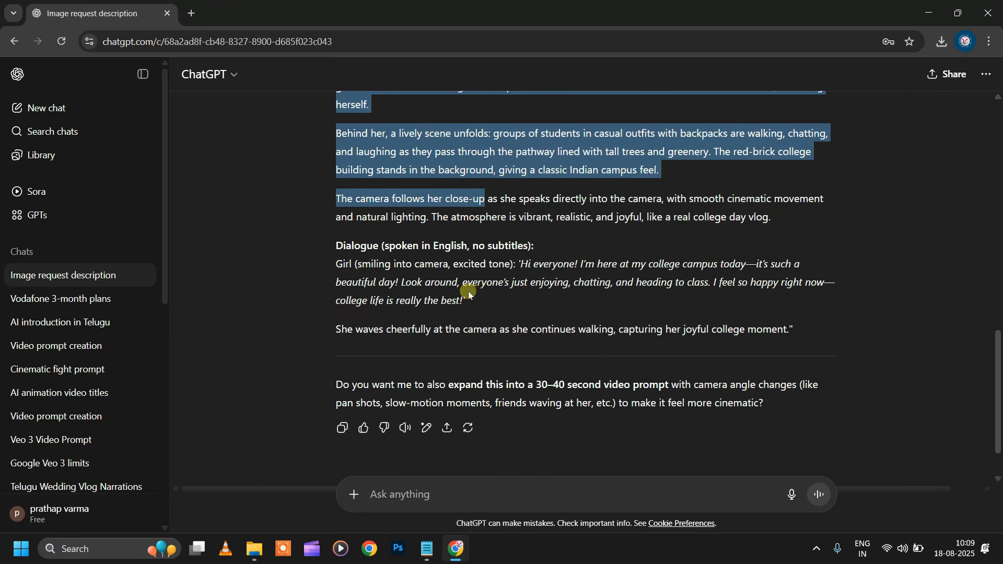
{"action": "left_click", "coordinate": [345, 269]}
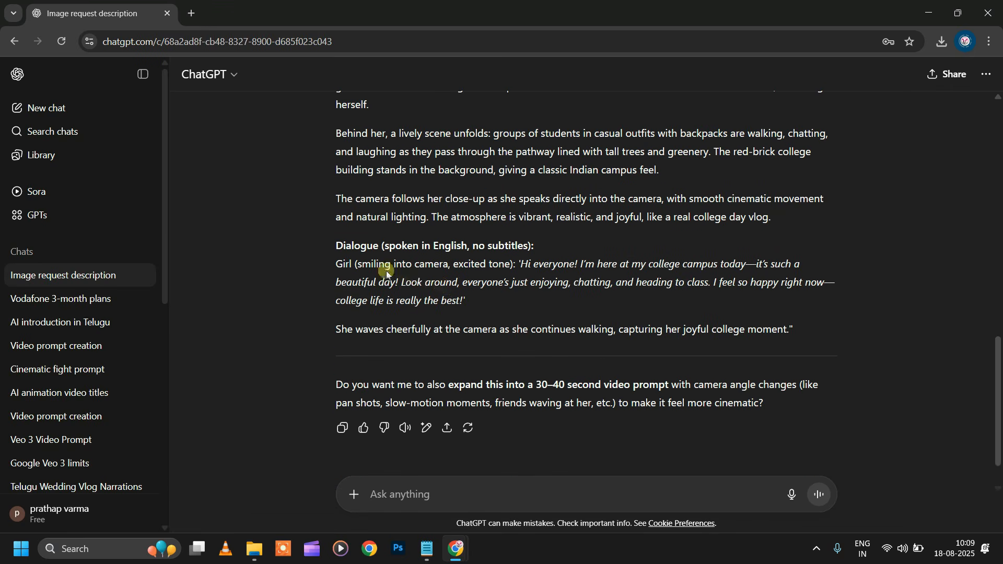
{"action": "left_click_drag", "start_coordinate": [345, 264], "coordinate": [421, 327]}
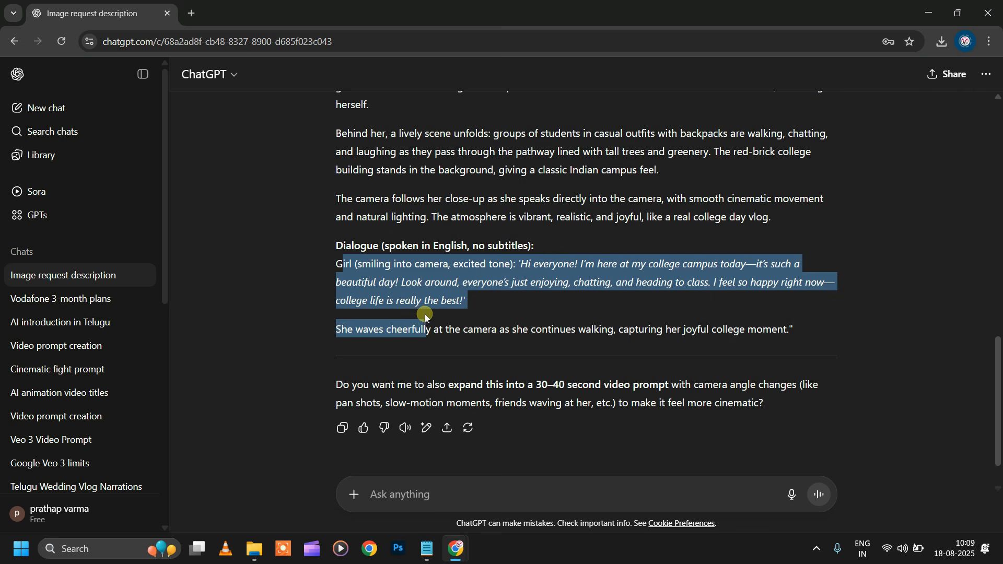
Ask for shorter dialogue by sending "need more short length dilagoues"
{"action": "left_click", "coordinate": [414, 493]}
{"action": "type", "text": "need more short length dilagoue"}
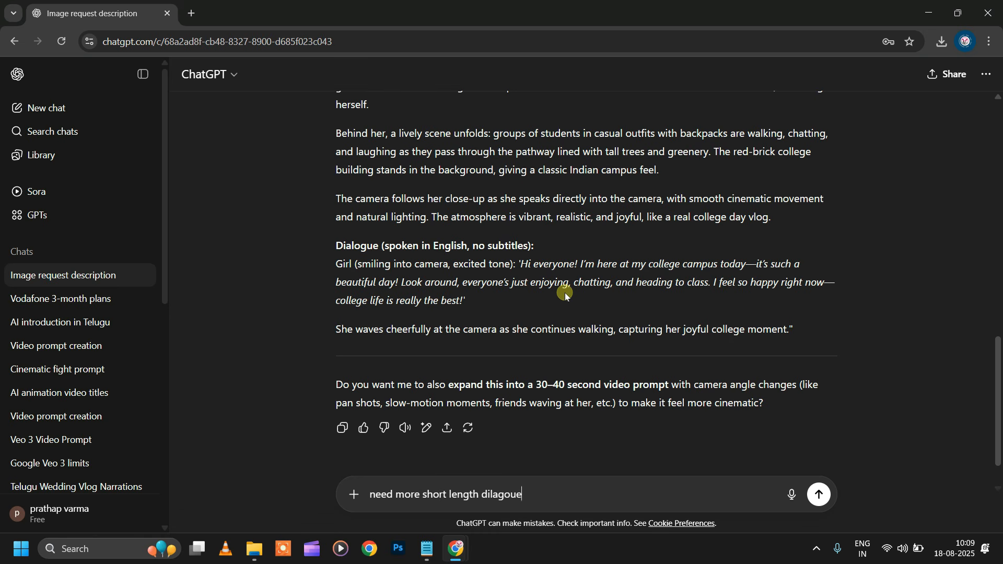
{"action": "key", "text": "Return"}
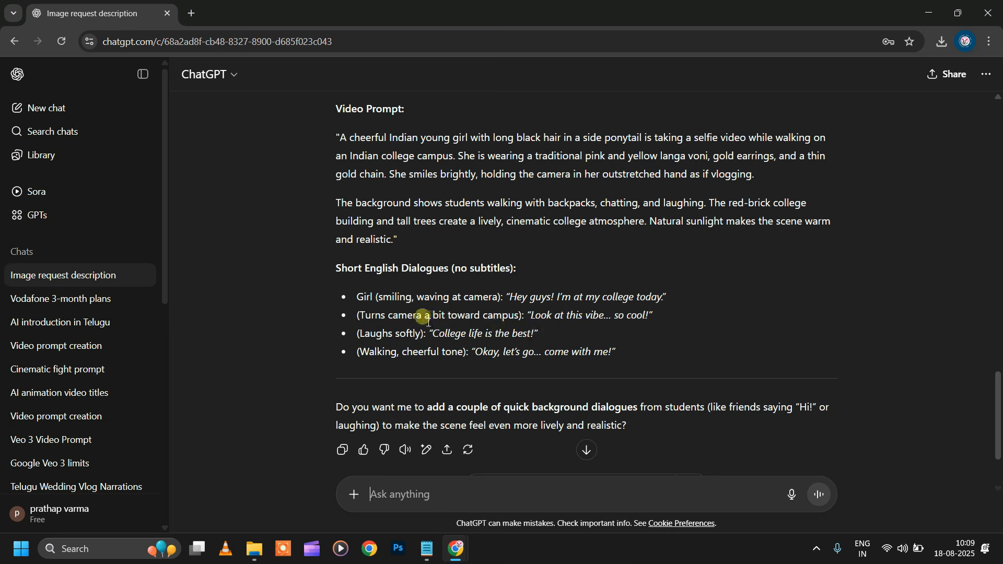
Compare the shortened dialogue lines with the original version of the video prompt earlier in the chat
{"action": "left_click_drag", "start_coordinate": [355, 295], "coordinate": [583, 376]}
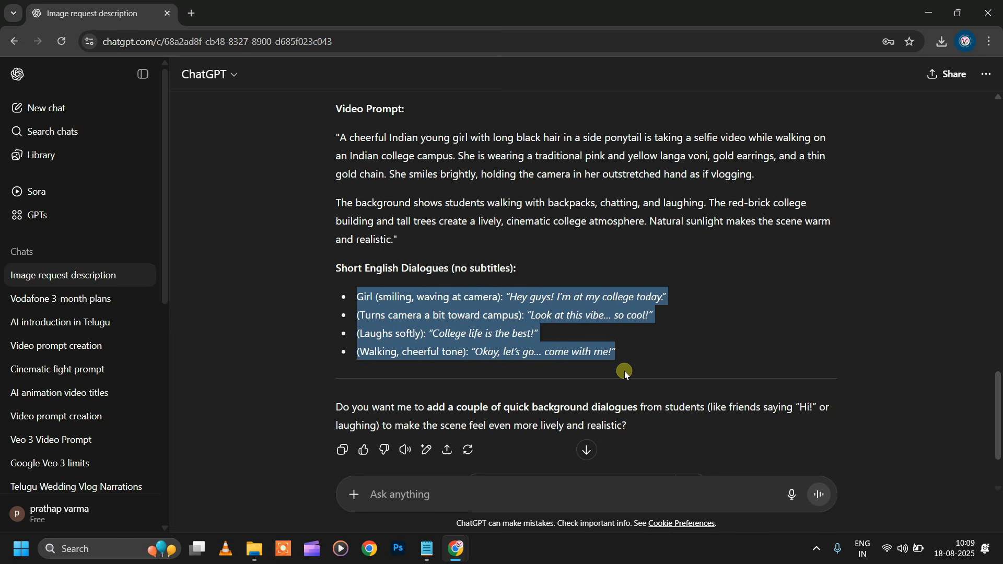
{"action": "scroll", "coordinate": [625, 371], "scroll_direction": "up", "scroll_amount": 2}
{"action": "scroll", "coordinate": [626, 371], "scroll_direction": "down", "scroll_amount": 1}
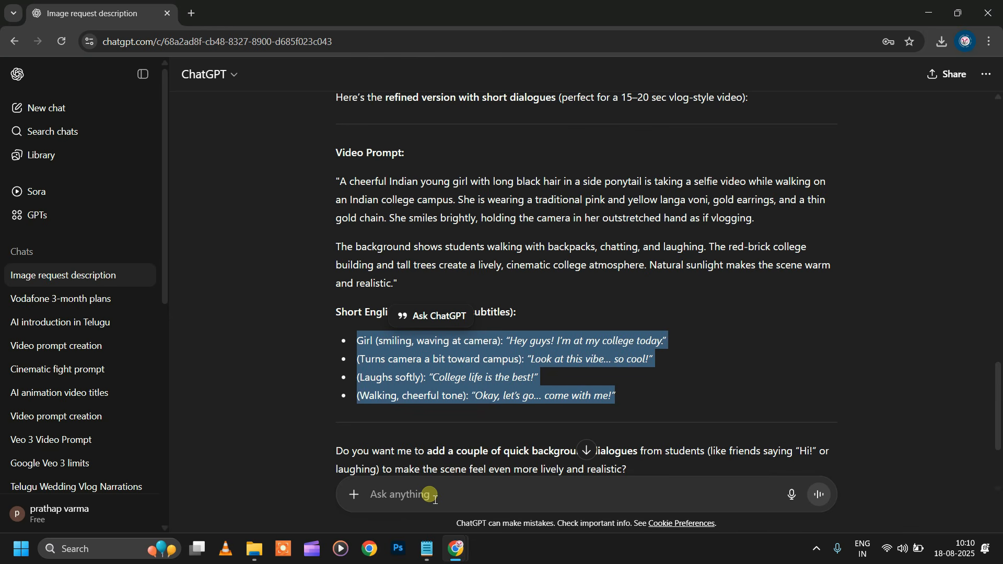
{"action": "scroll", "coordinate": [497, 437], "scroll_direction": "up", "scroll_amount": 8}
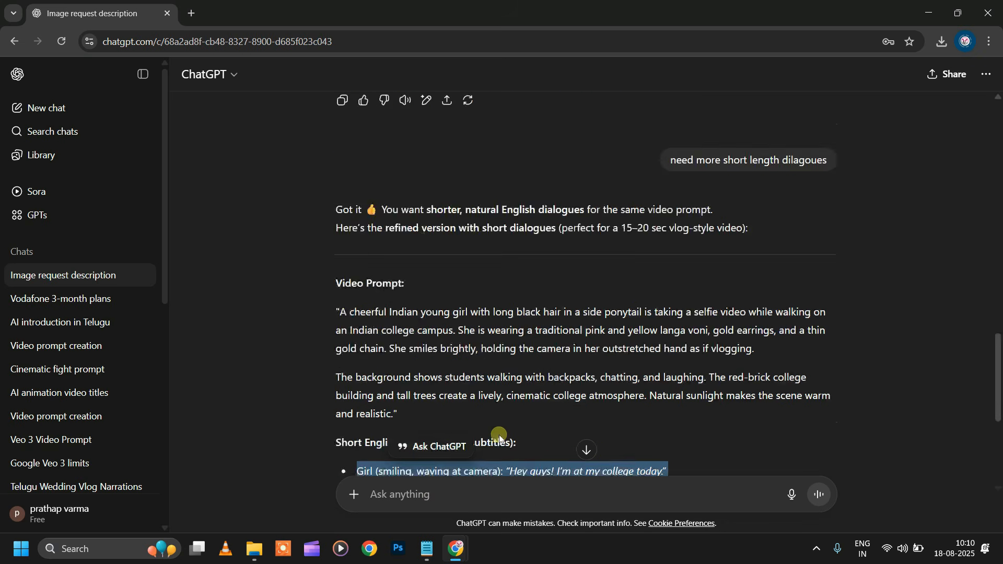
{"action": "scroll", "coordinate": [498, 438], "scroll_direction": "up", "scroll_amount": 5}
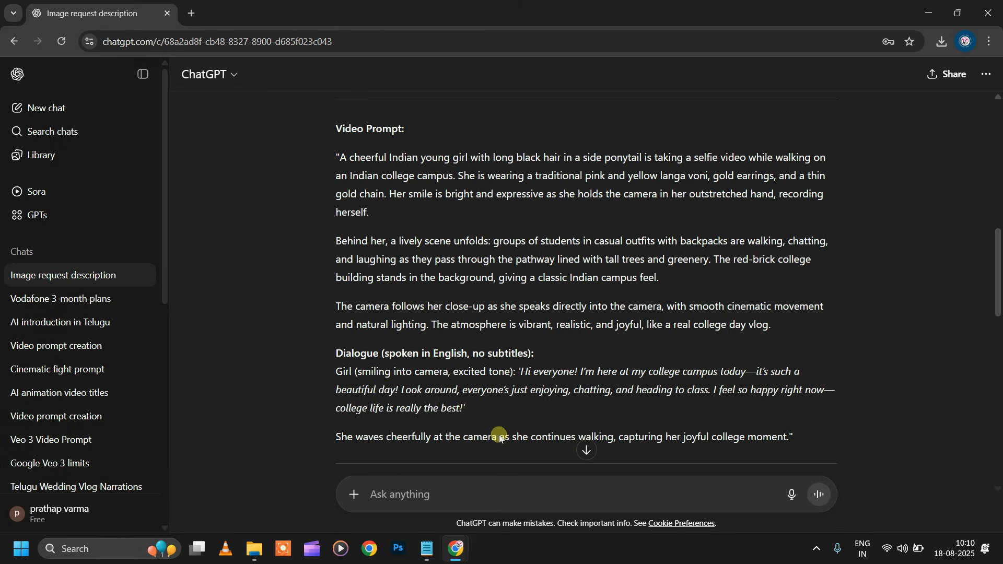
{"action": "scroll", "coordinate": [338, 364], "scroll_direction": "up", "scroll_amount": 1}
Copy the original video prompt with its dialogue and paste it under "Video Prompt:" in the Notepad note
{"action": "left_click_drag", "start_coordinate": [338, 365], "coordinate": [425, 413]}
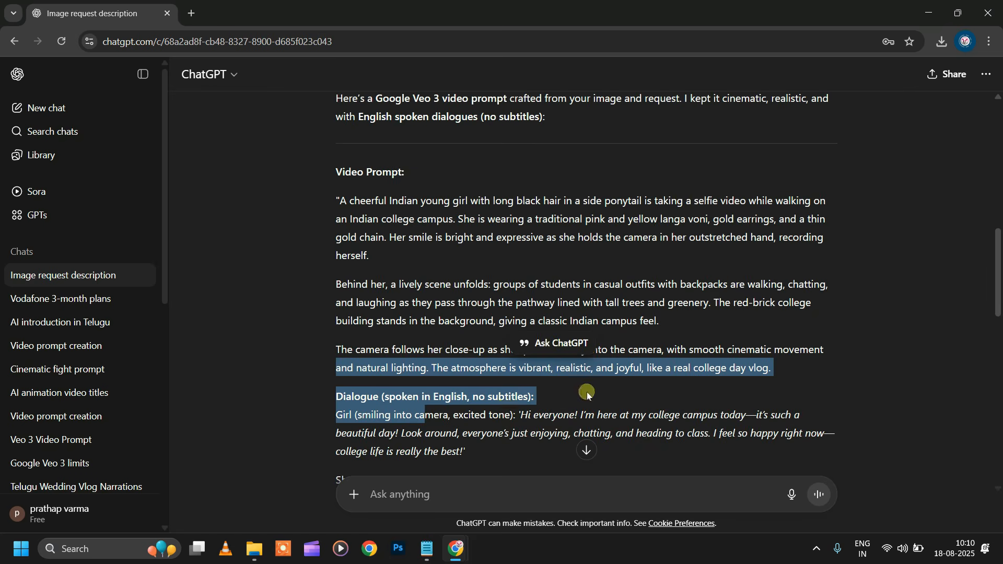
{"action": "left_click", "coordinate": [590, 392]}
{"action": "scroll", "coordinate": [616, 361], "scroll_direction": "down", "scroll_amount": 1}
{"action": "left_click_drag", "start_coordinate": [336, 156], "coordinate": [804, 444]}
{"action": "key", "text": "ctrl+c"}
{"action": "left_click", "coordinate": [426, 550]}
{"action": "key", "text": "ctrl+v"}
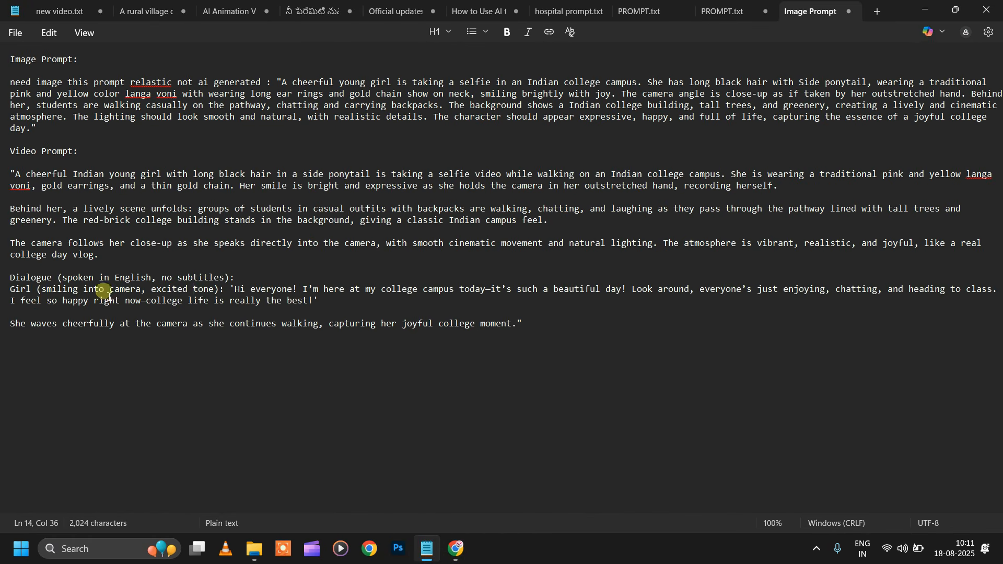
Delete the sentence "I feel so happy right now—college life is really the best!" from the girl's dialogue
{"action": "left_click_drag", "start_coordinate": [319, 302], "coordinate": [8, 302]}
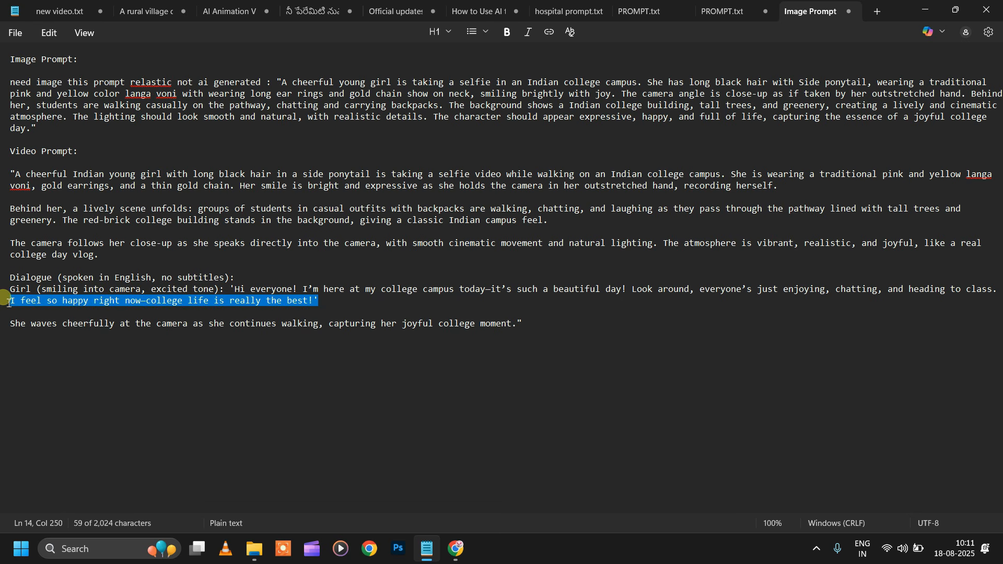
{"action": "key", "text": "BackSpace"}
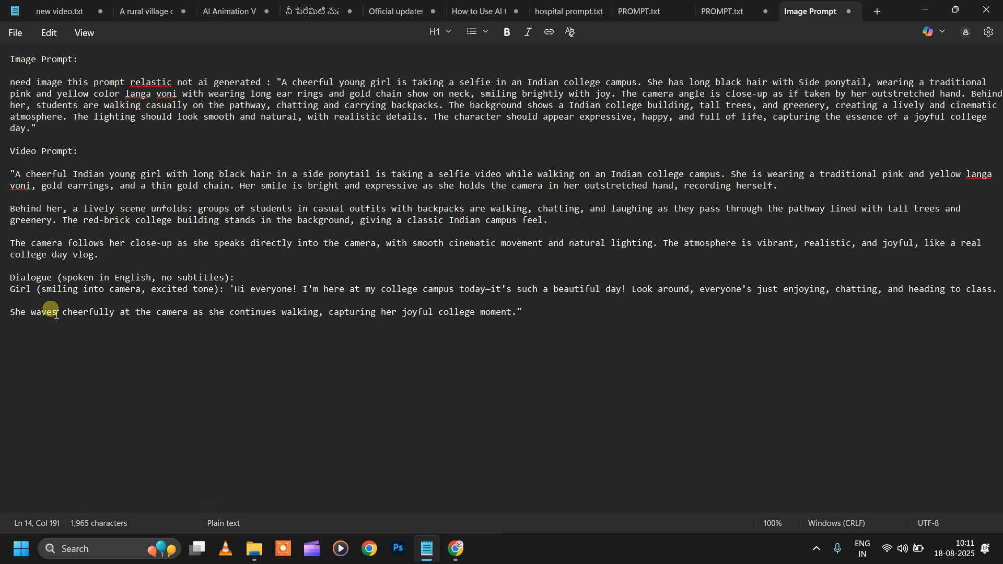
Switch to Chrome, find Google Flow in a new browser tab and enter its video creation workspace
{"action": "mouse_move", "coordinate": [457, 549]}
{"action": "left_click", "coordinate": [538, 497]}
{"action": "scroll", "coordinate": [549, 232], "scroll_direction": "up", "scroll_amount": 10}
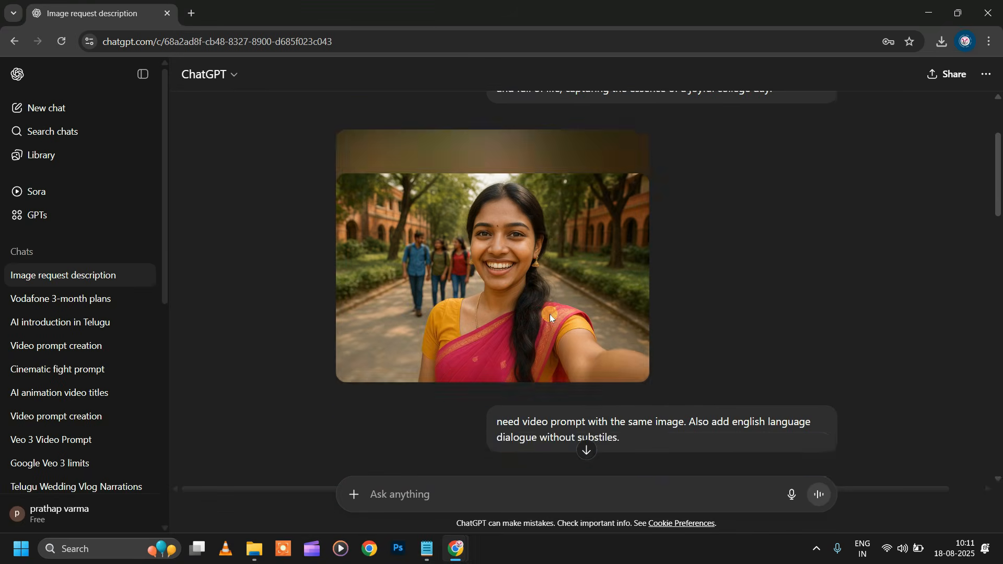
{"action": "scroll", "coordinate": [549, 233], "scroll_direction": "down", "scroll_amount": 10}
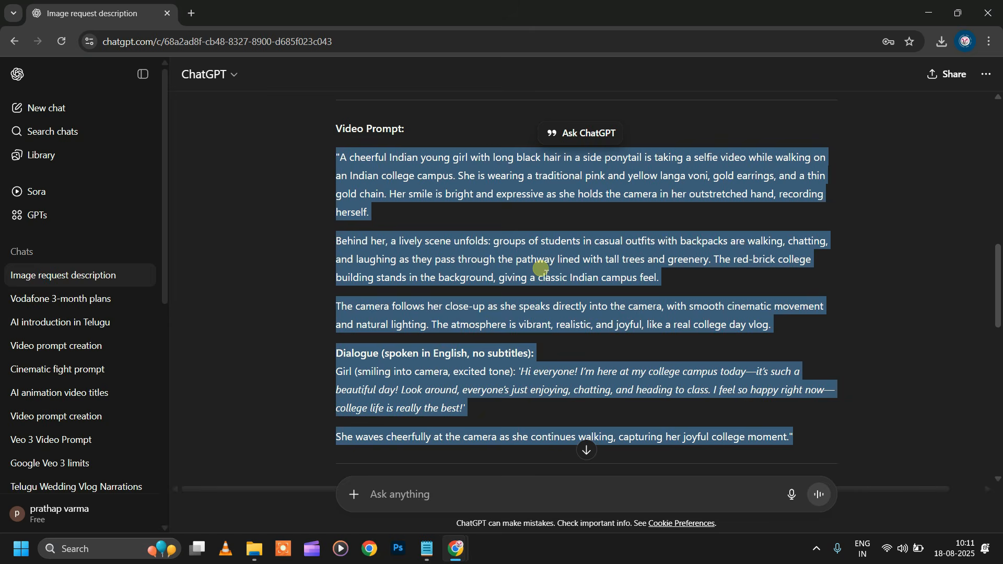
{"action": "left_click", "coordinate": [192, 13]}
{"action": "type", "text": "flow"}
{"action": "key", "text": "Return"}
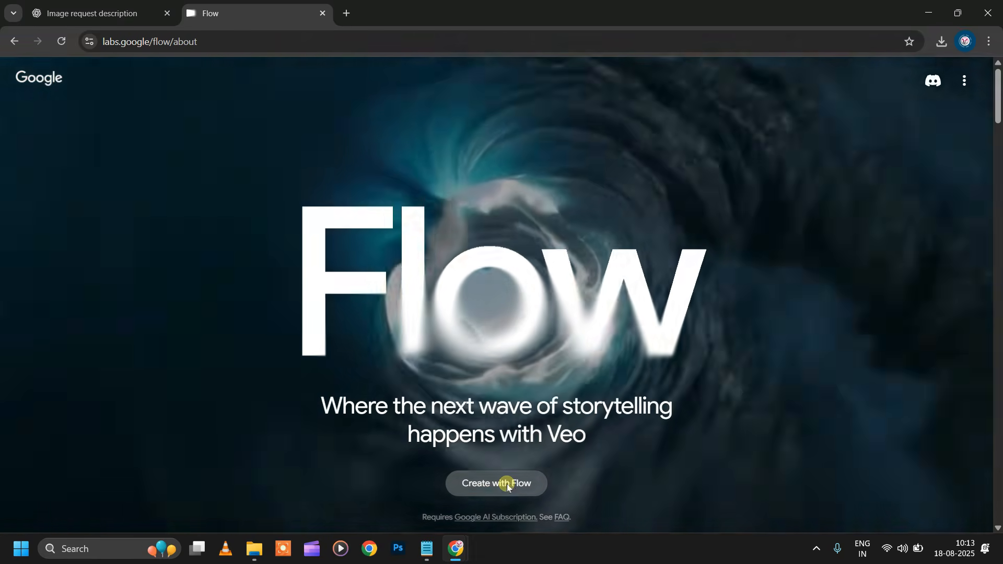
{"action": "left_click", "coordinate": [507, 486]}
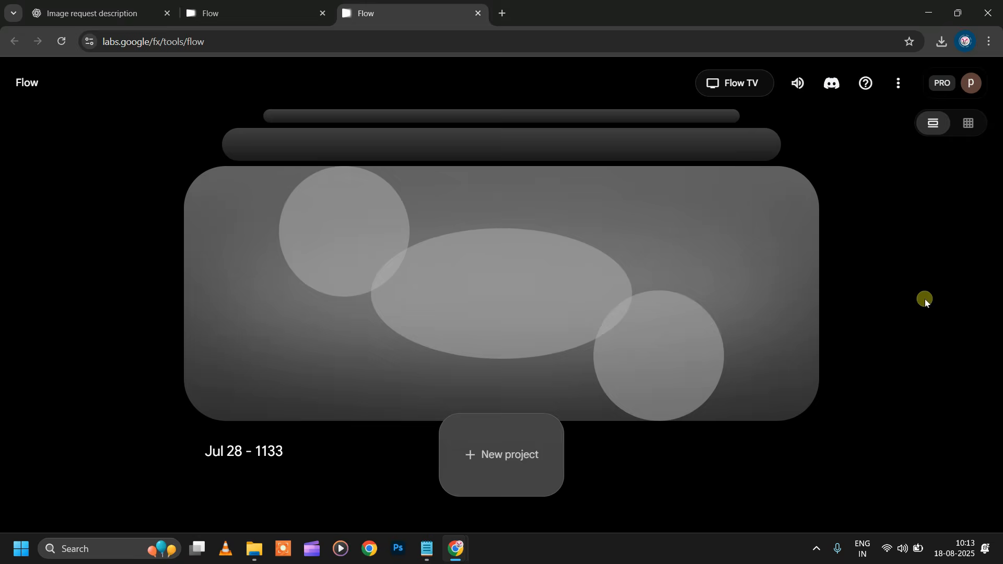
Check the account's remaining AI credits and create a new Flow project
{"action": "left_click", "coordinate": [973, 85]}
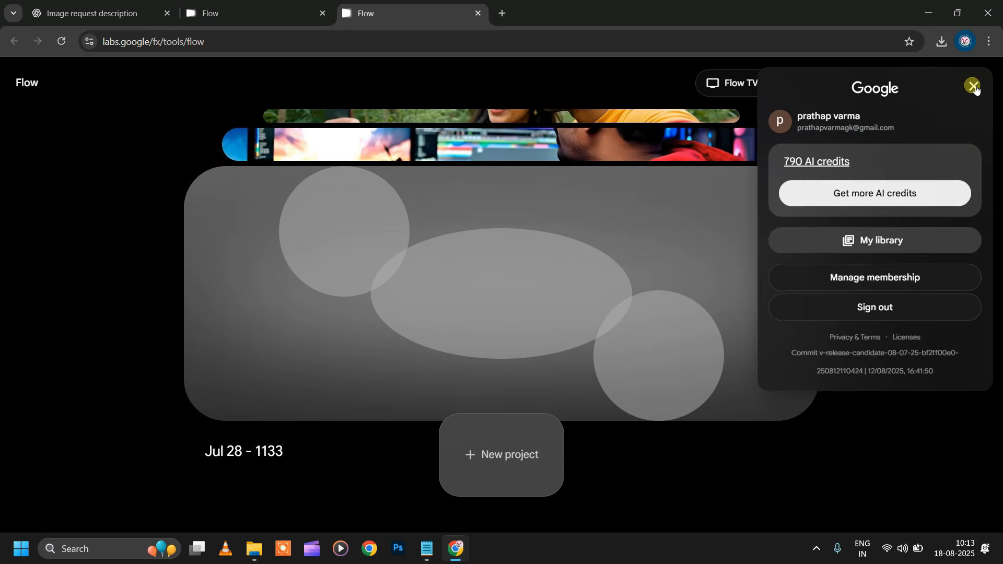
{"action": "left_click", "coordinate": [754, 495]}
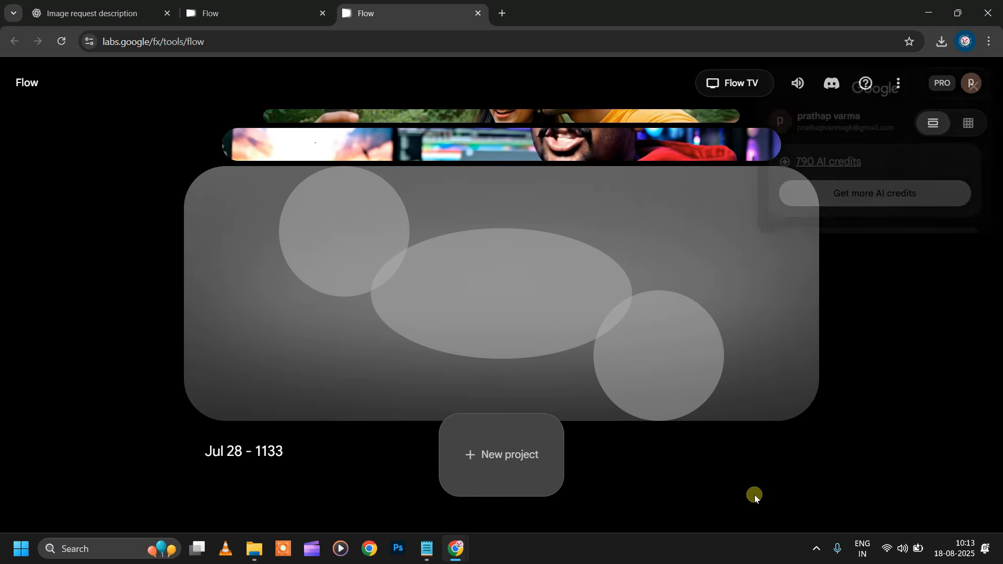
{"action": "left_click", "coordinate": [523, 455]}
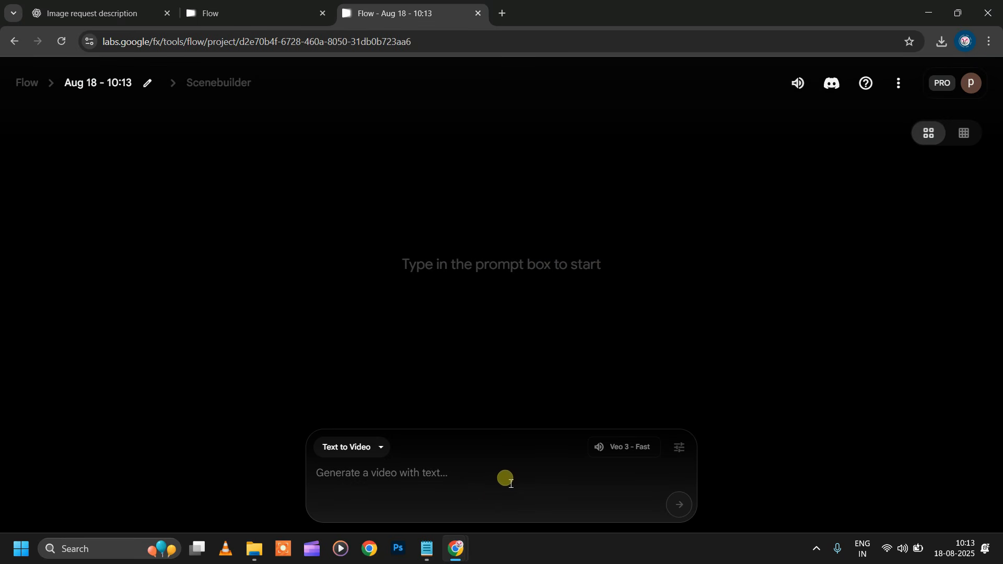
{"action": "left_click", "coordinate": [985, 86]}
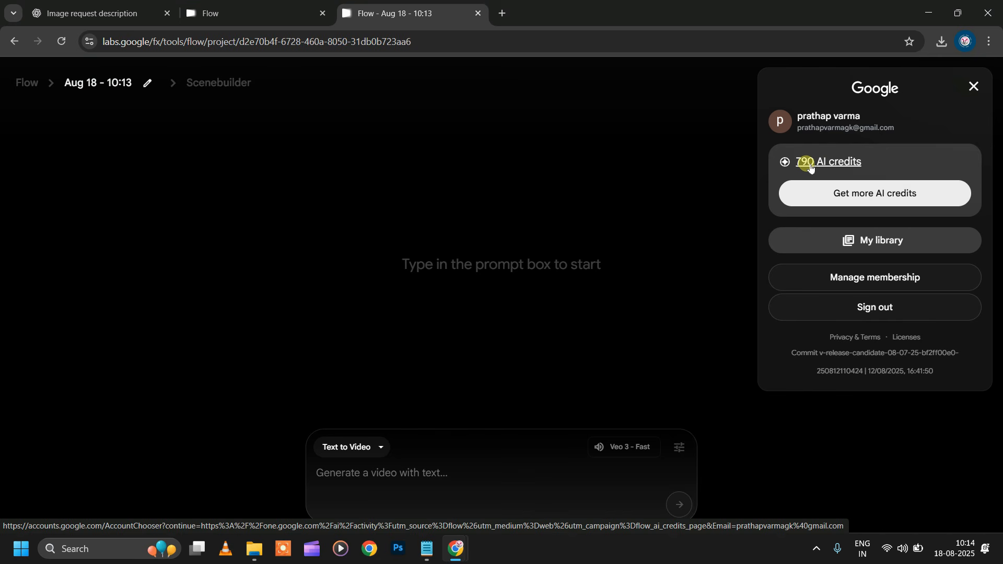
{"action": "left_click", "coordinate": [440, 428]}
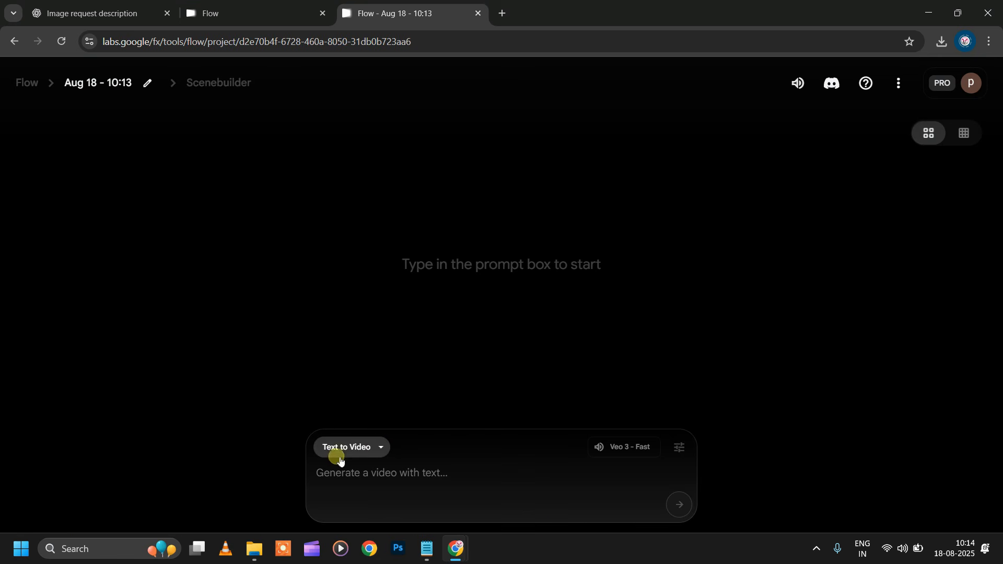
Set the generation mode to Frames to Video, using the Veo 3 - Fast model and 1 output per prompt
{"action": "left_click", "coordinate": [385, 448]}
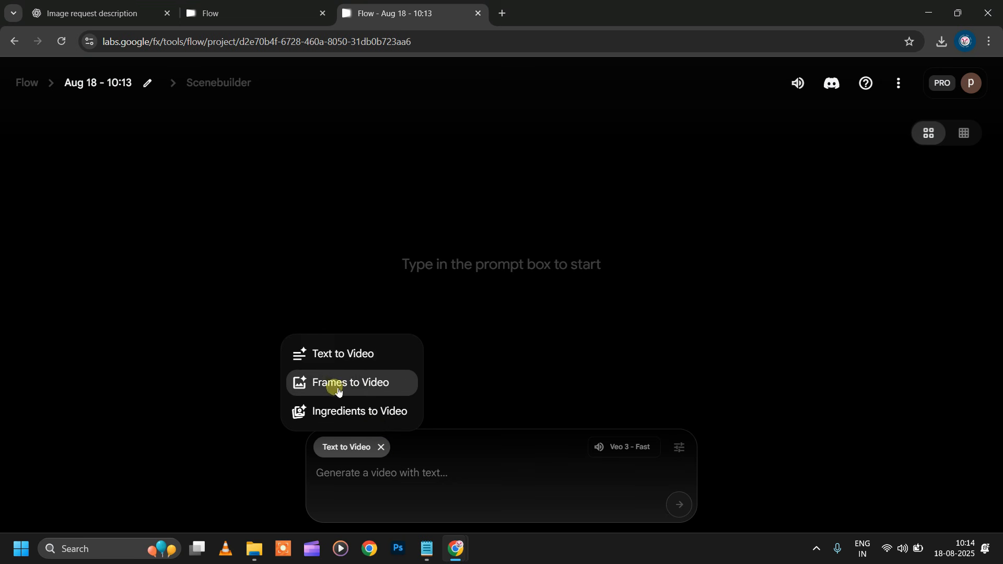
{"action": "left_click", "coordinate": [367, 384]}
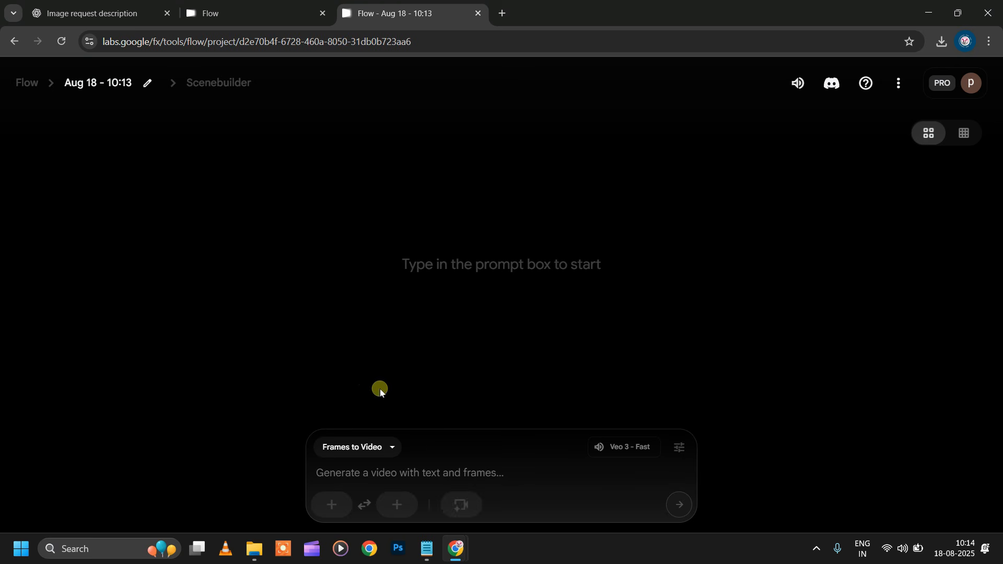
{"action": "mouse_move", "coordinate": [631, 453]}
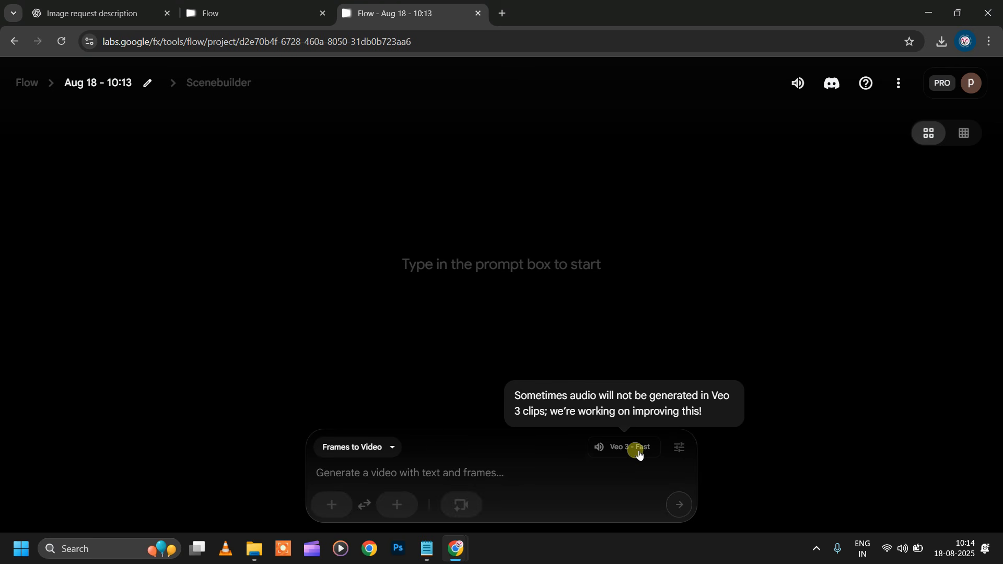
{"action": "left_click", "coordinate": [638, 449]}
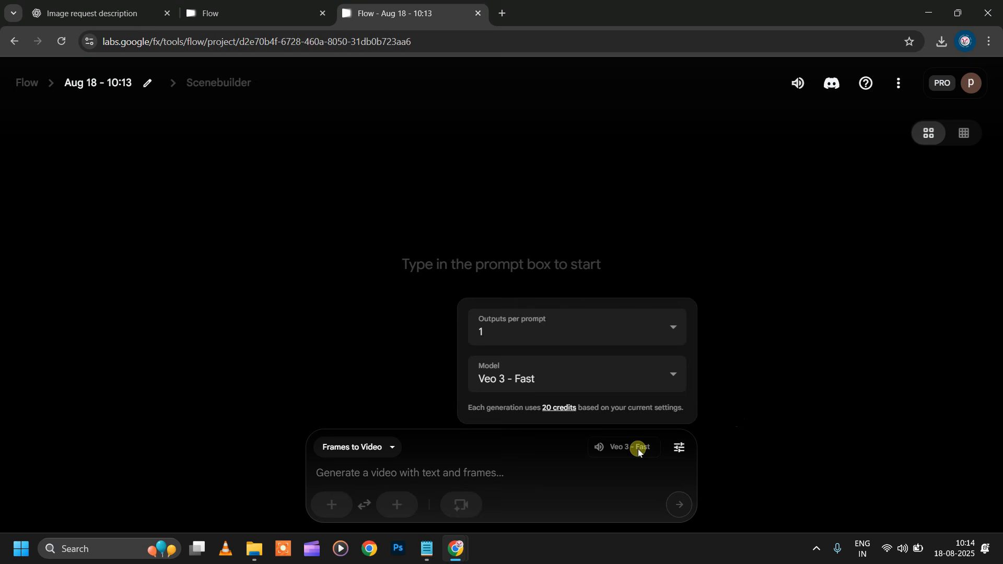
{"action": "left_click", "coordinate": [643, 376]}
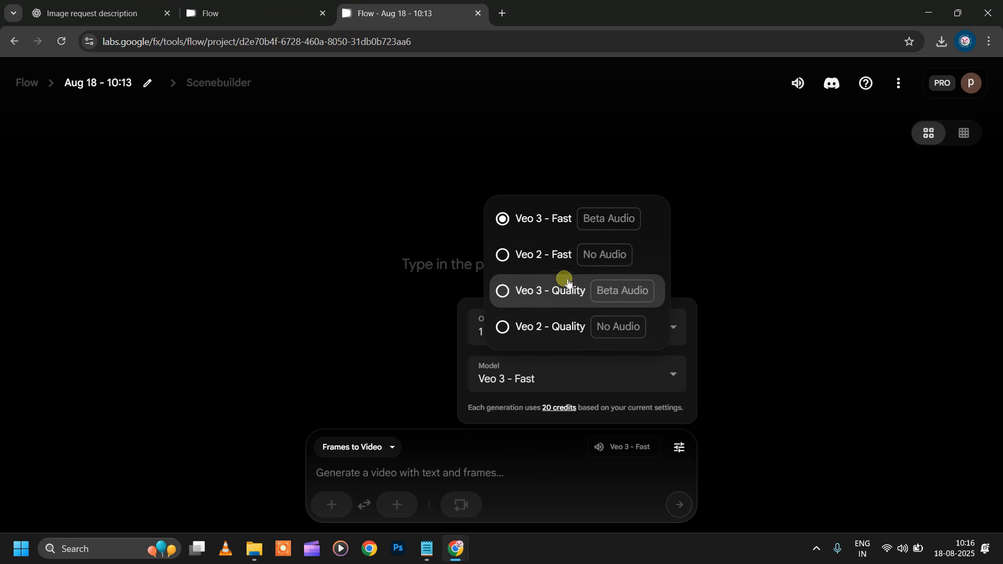
{"action": "left_click", "coordinate": [547, 224]}
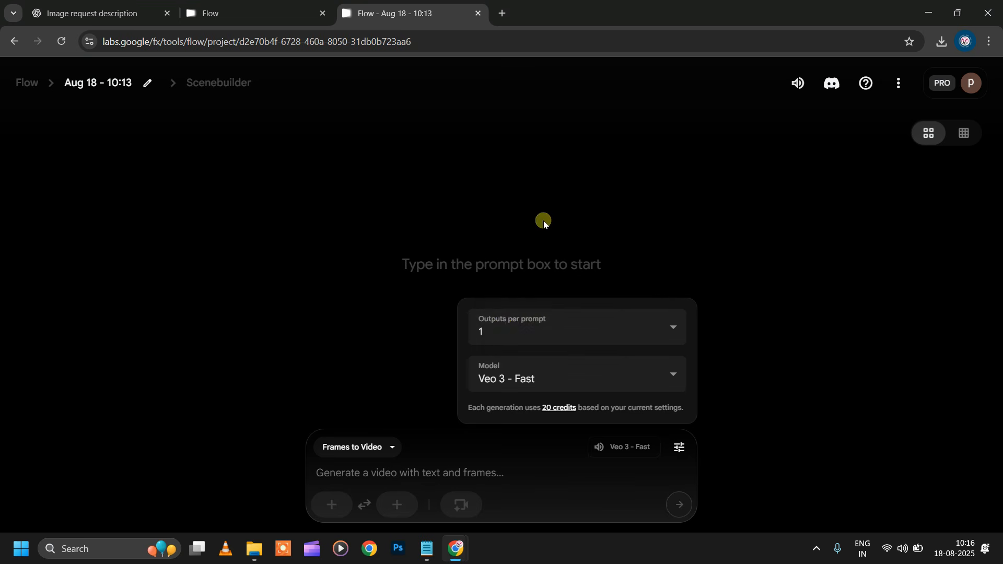
{"action": "left_click", "coordinate": [526, 326]}
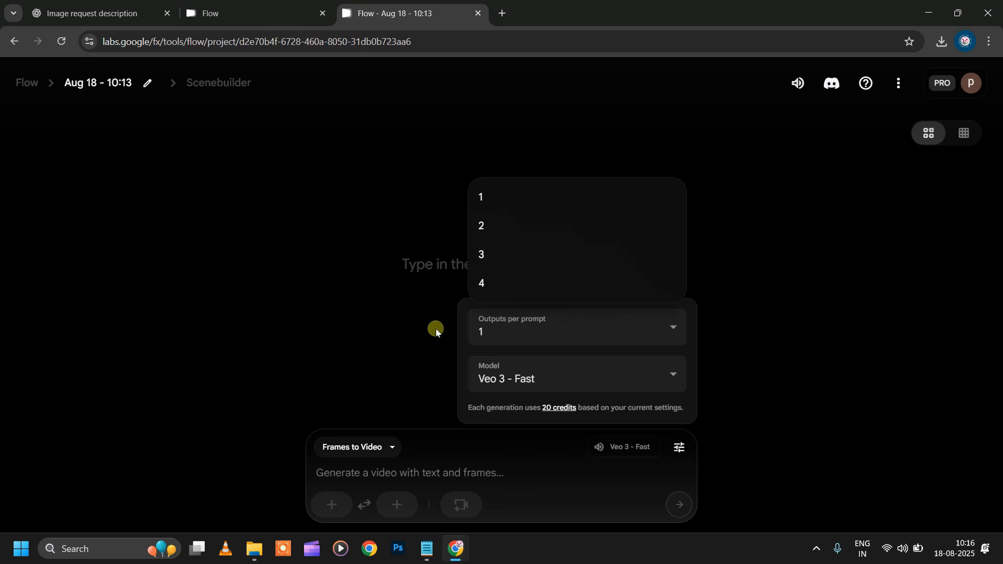
{"action": "left_click", "coordinate": [496, 202]}
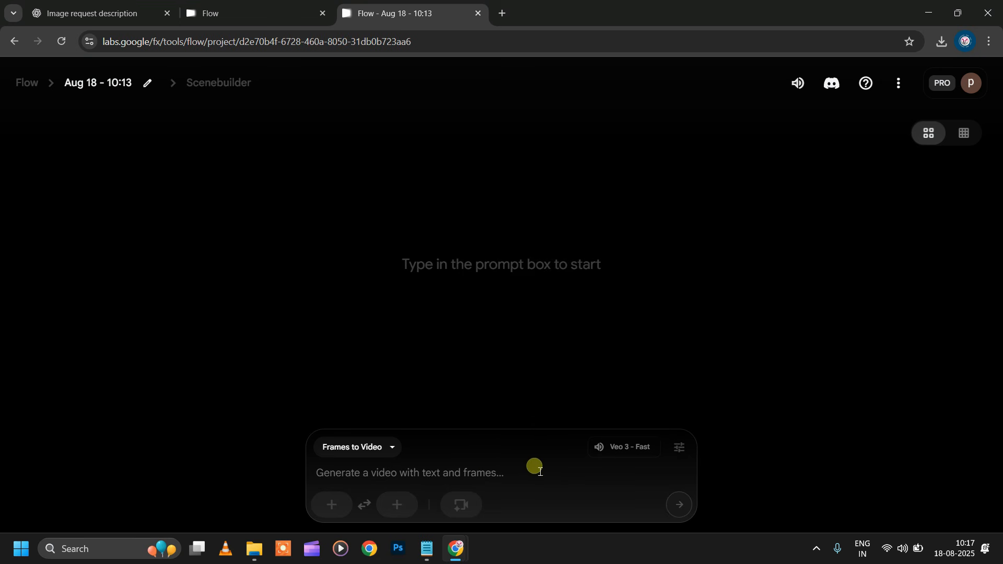
Upload "ChatGPT Image Aug 18, 2025, 10_06_58 AM.png" from Downloads as the first frame
{"action": "left_click", "coordinate": [332, 508]}
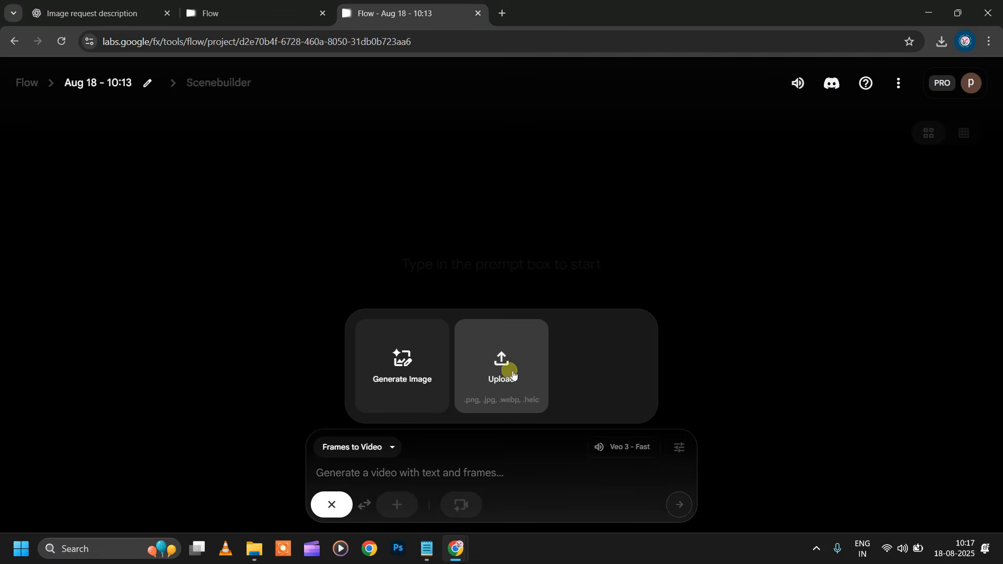
{"action": "left_click", "coordinate": [508, 370]}
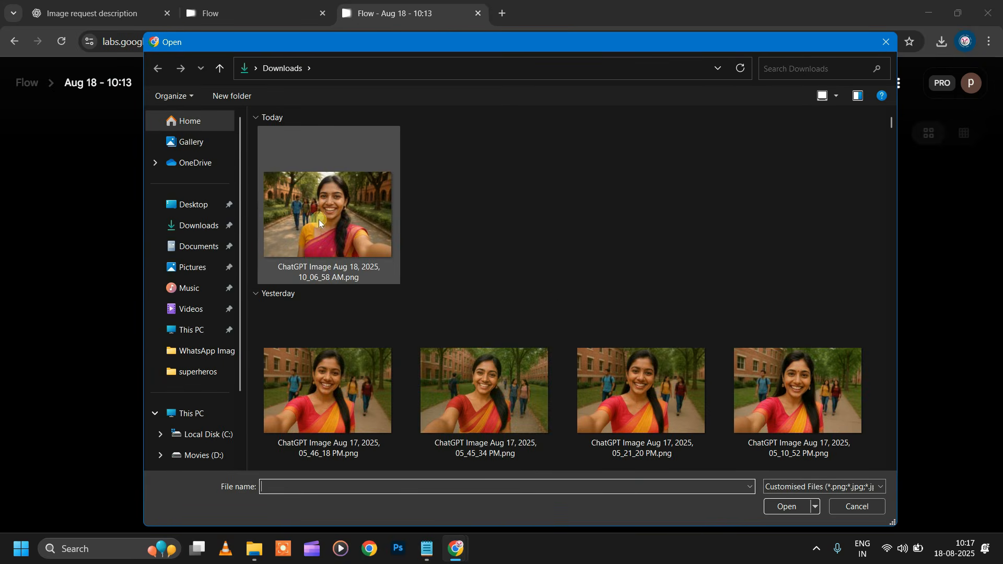
{"action": "left_click", "coordinate": [319, 223]}
{"action": "left_click", "coordinate": [779, 505]}
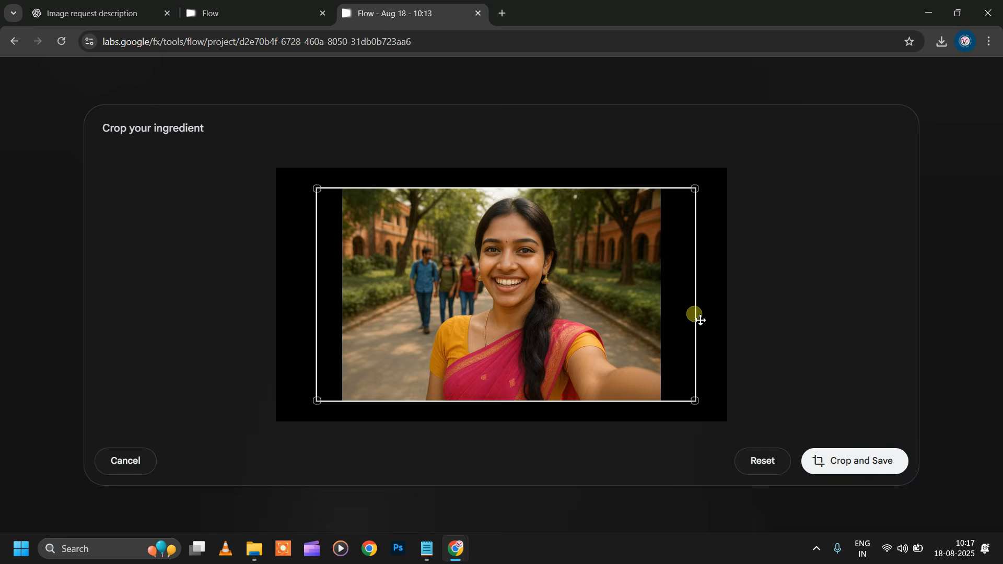
Crop the uploaded selfie to the picture's full width, aligned with its upper edge and without black side bars, and save it
{"action": "left_click_drag", "start_coordinate": [316, 190], "coordinate": [338, 186]}
{"action": "left_click_drag", "start_coordinate": [696, 202], "coordinate": [648, 221]}
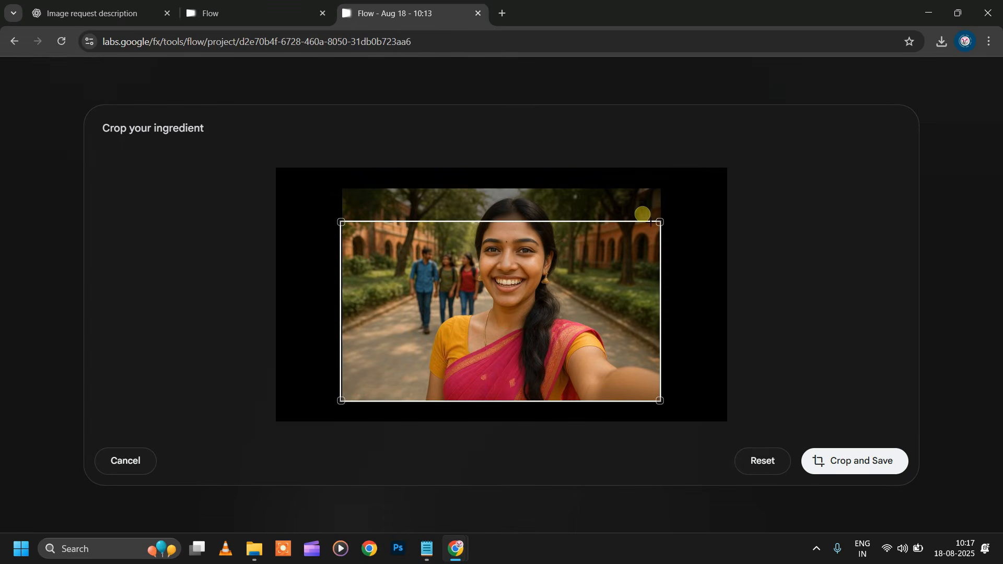
{"action": "left_click_drag", "start_coordinate": [486, 357], "coordinate": [499, 326]}
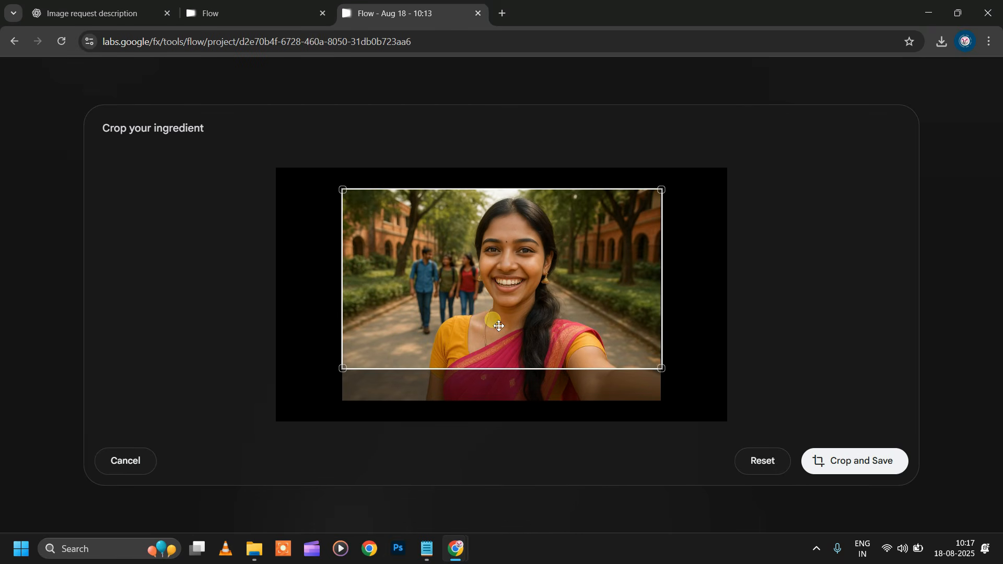
{"action": "left_click", "coordinate": [874, 462]}
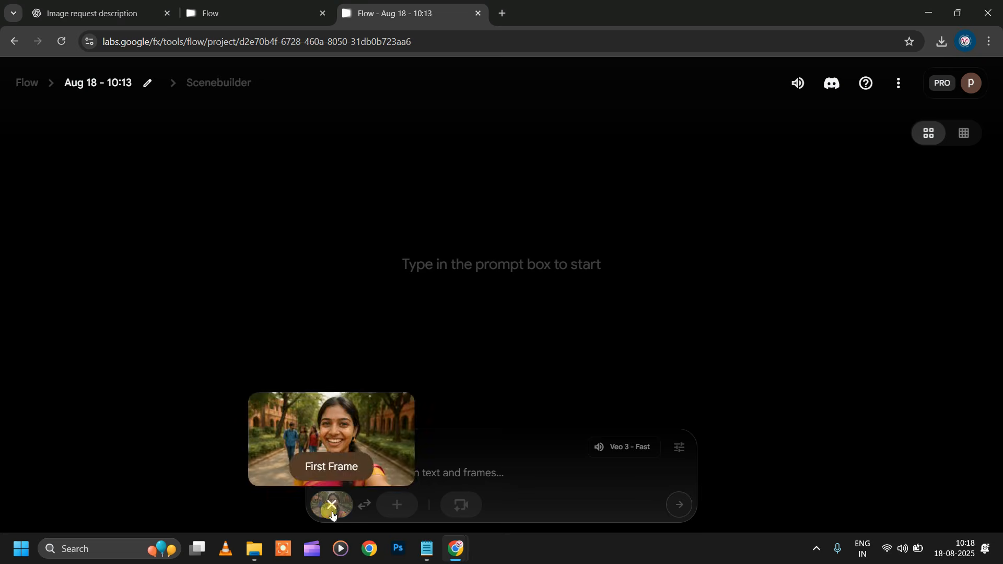
Copy the full video prompt from the Notepad note into Flow's prompt box and generate the video
{"action": "left_click", "coordinate": [424, 549]}
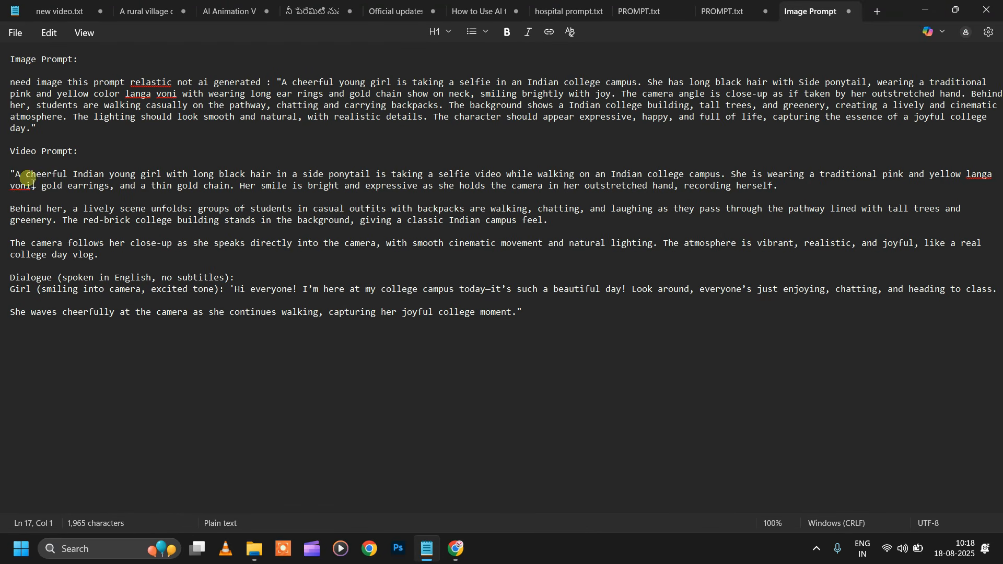
{"action": "left_click_drag", "start_coordinate": [11, 174], "coordinate": [551, 344]}
{"action": "right_click", "coordinate": [490, 268]}
{"action": "left_click", "coordinate": [488, 68]}
{"action": "left_click", "coordinate": [481, 348]}
{"action": "mouse_move", "coordinate": [459, 549]}
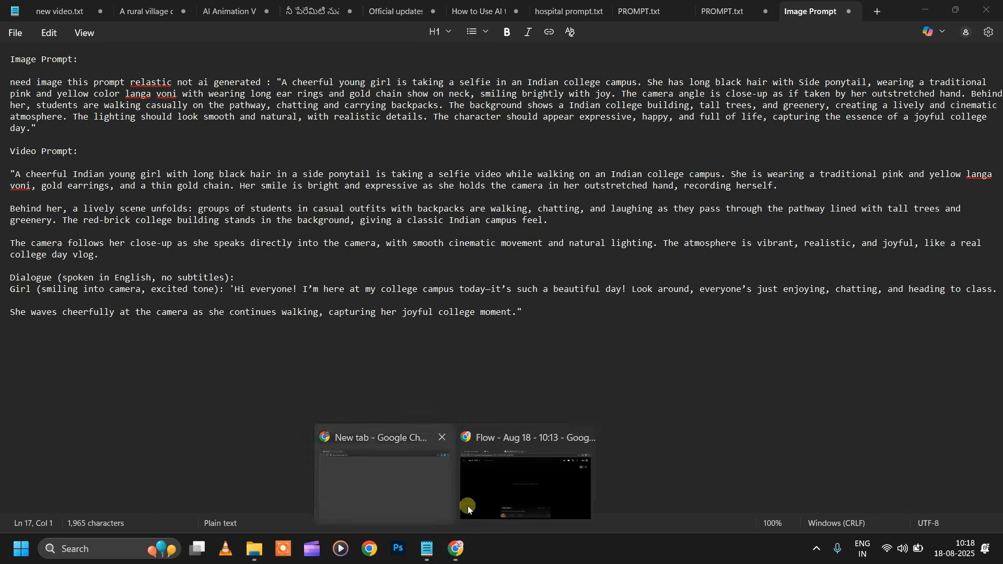
{"action": "left_click", "coordinate": [509, 481]}
{"action": "key", "text": "ctrl+v"}
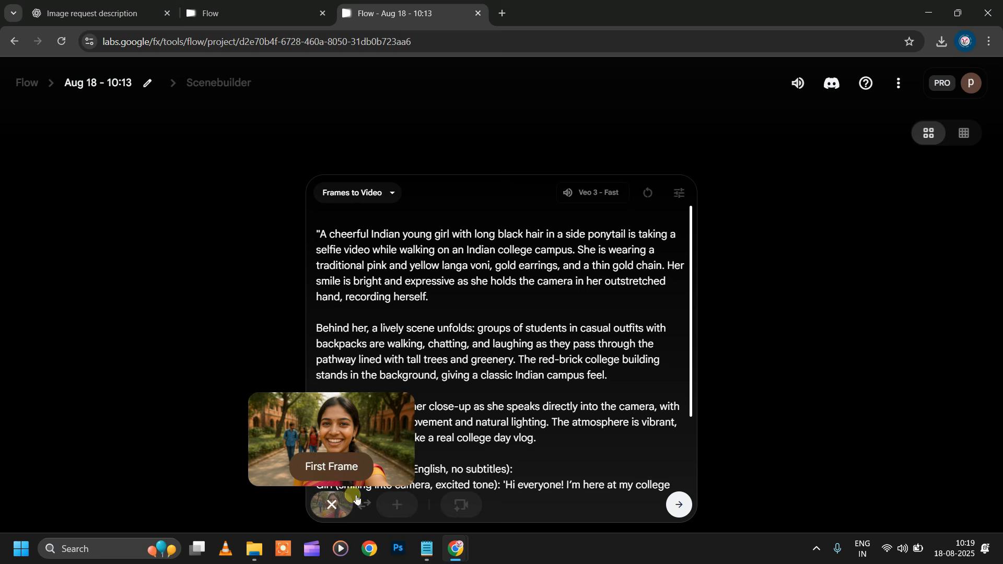
{"action": "left_click", "coordinate": [681, 507]}
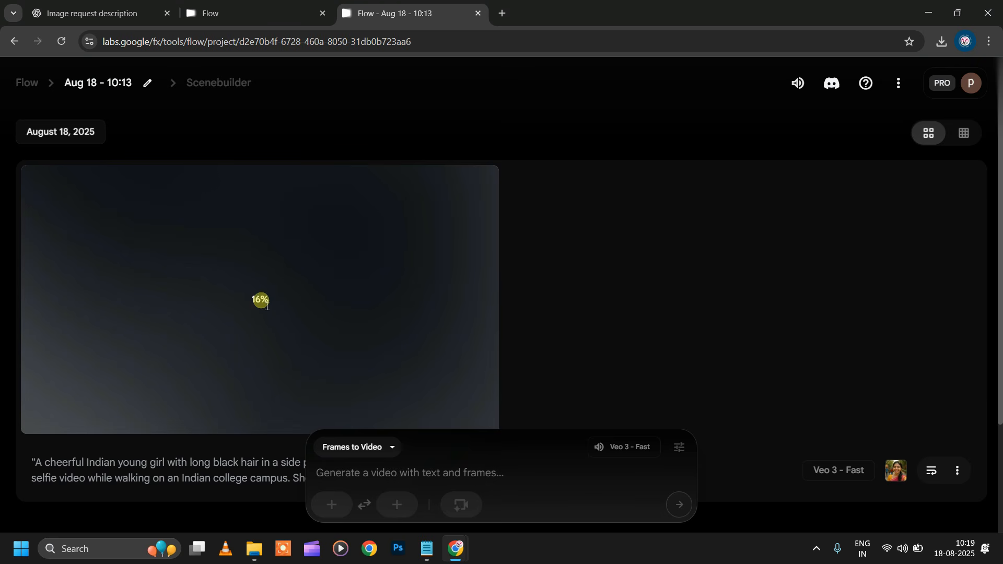
{"action": "mouse_move", "coordinate": [259, 303]}
{"action": "left_mouse_down"}
{"action": "mouse_move", "coordinate": [250, 298]}
{"action": "mouse_move", "coordinate": [273, 302]}
{"action": "left_mouse_up"}
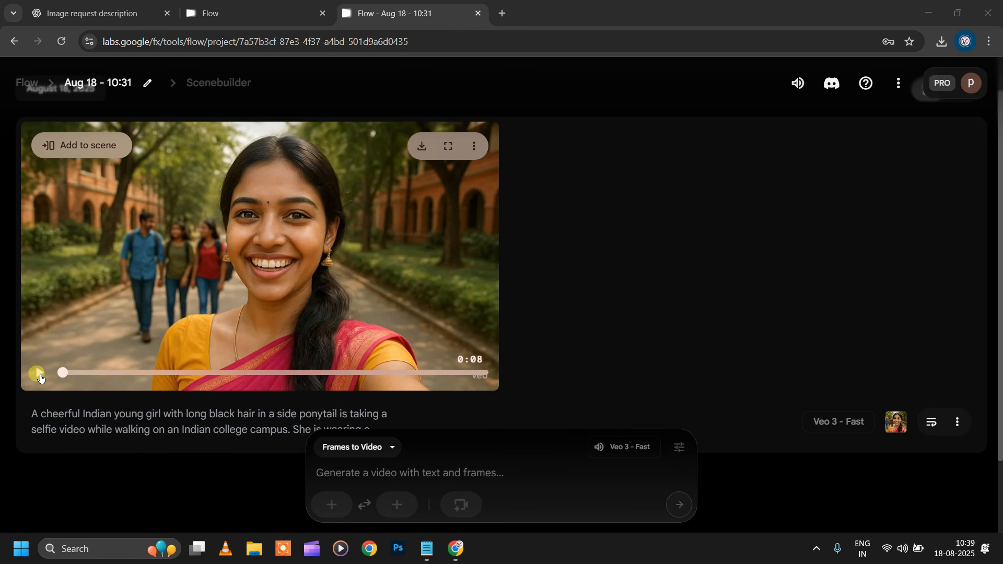
Play the generated campus selfie clip in full screen and add it to the scene
{"action": "left_click", "coordinate": [41, 372]}
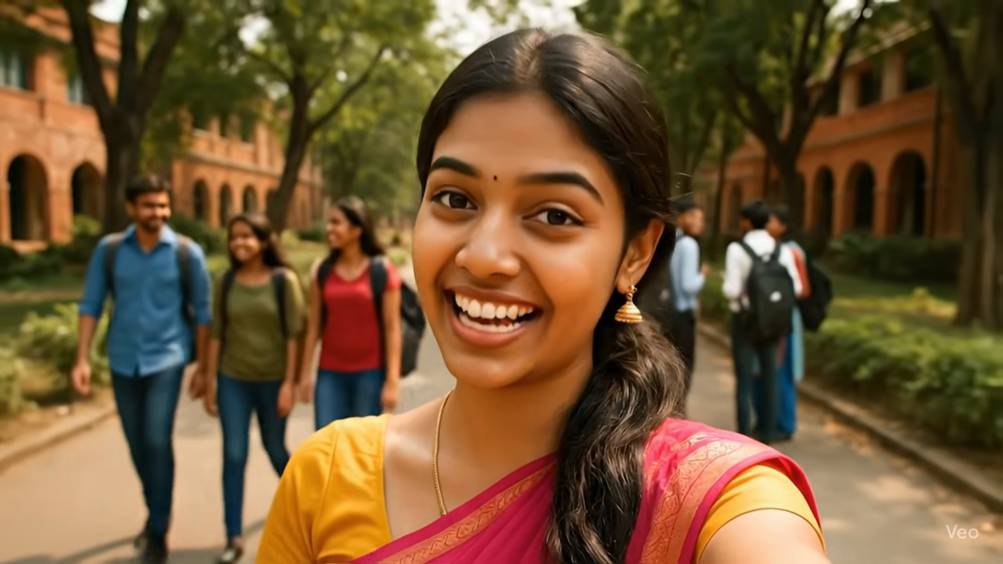
{"action": "key", "text": "Escape"}
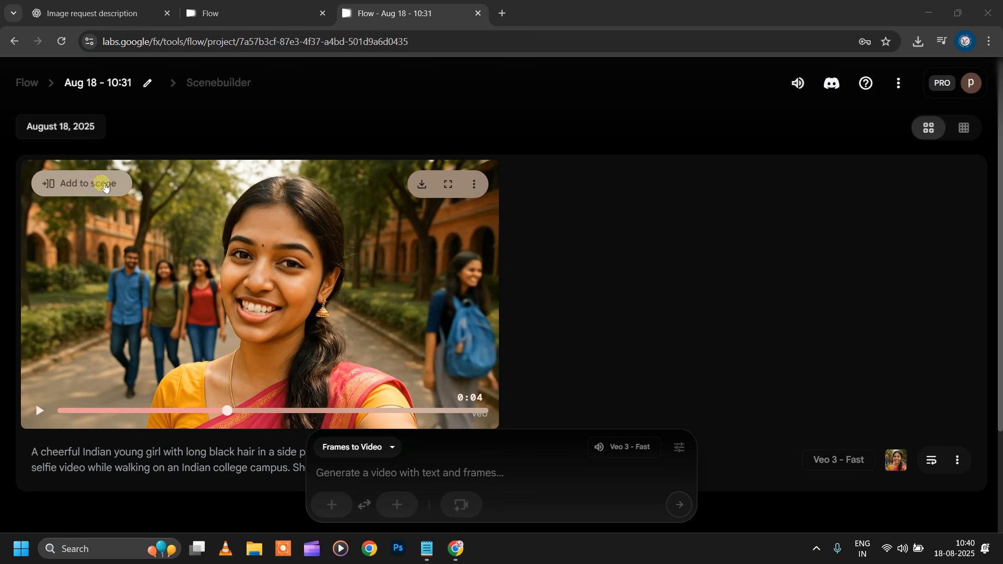
{"action": "left_click", "coordinate": [101, 187]}
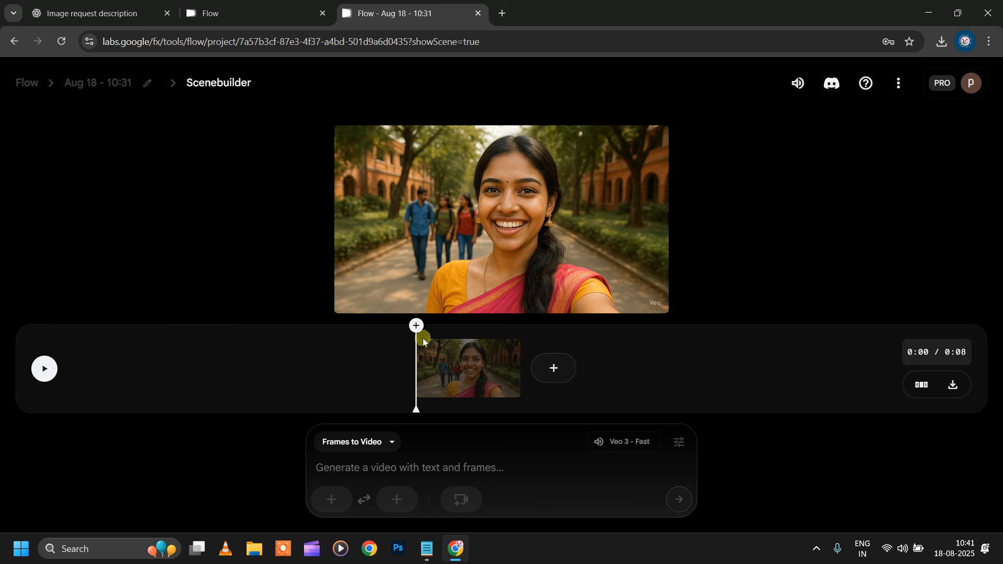
Move the playhead to the end of the scene's clip and use its last frame as the first frame for a new video
{"action": "mouse_move", "coordinate": [419, 335]}
{"action": "left_click_drag", "start_coordinate": [423, 358], "coordinate": [529, 378]}
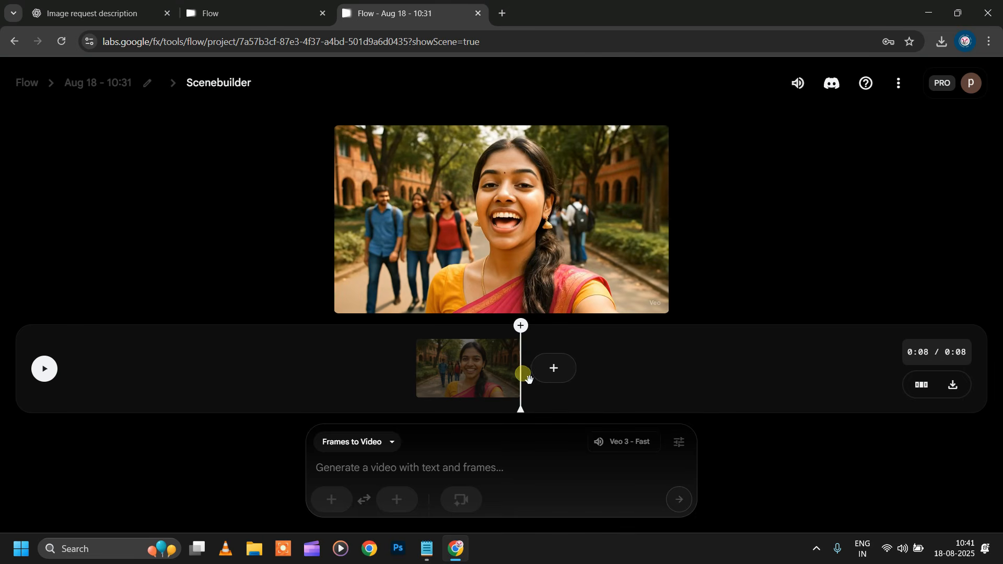
{"action": "left_click", "coordinate": [526, 340]}
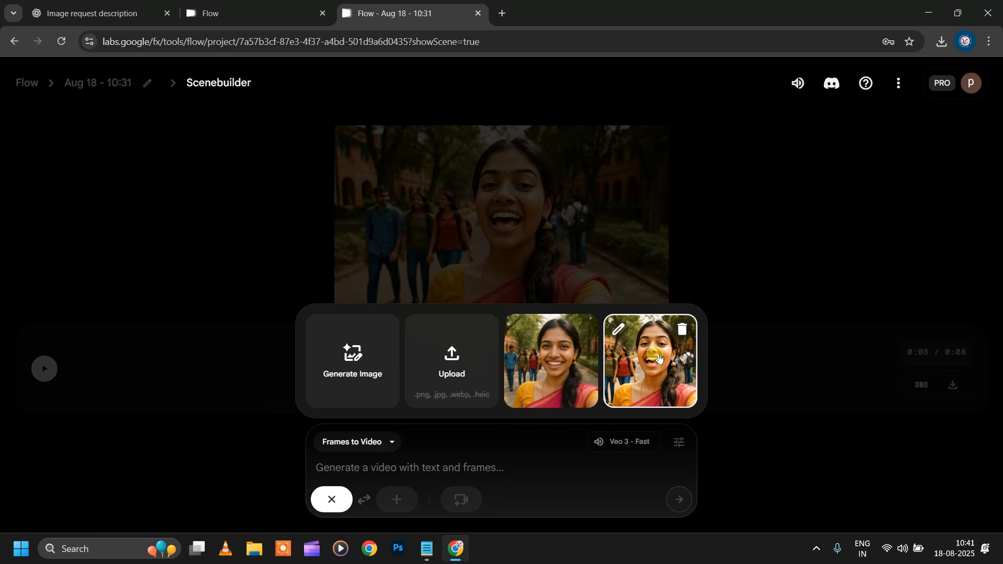
{"action": "left_click", "coordinate": [658, 358]}
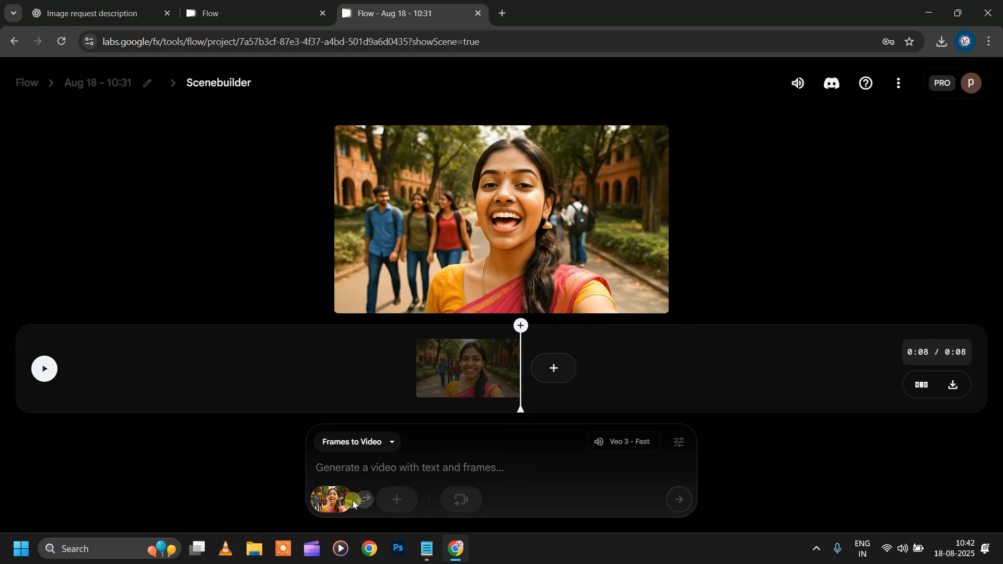
{"action": "mouse_move", "coordinate": [344, 506]}
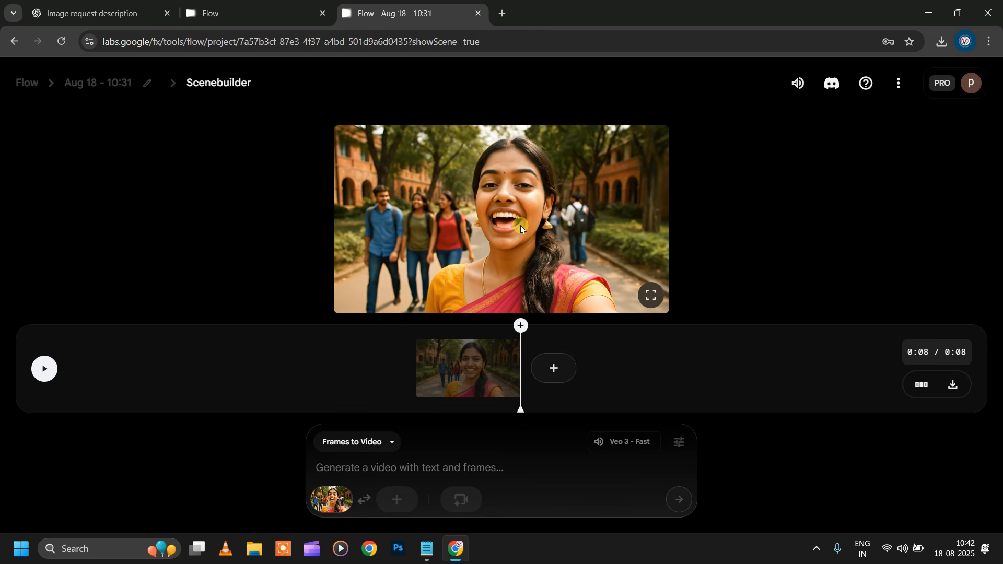
Save the scene's current last video frame to the Desktop as a PNG image named "2nd scene"
{"action": "right_click", "coordinate": [515, 194]}
{"action": "right_click", "coordinate": [450, 203]}
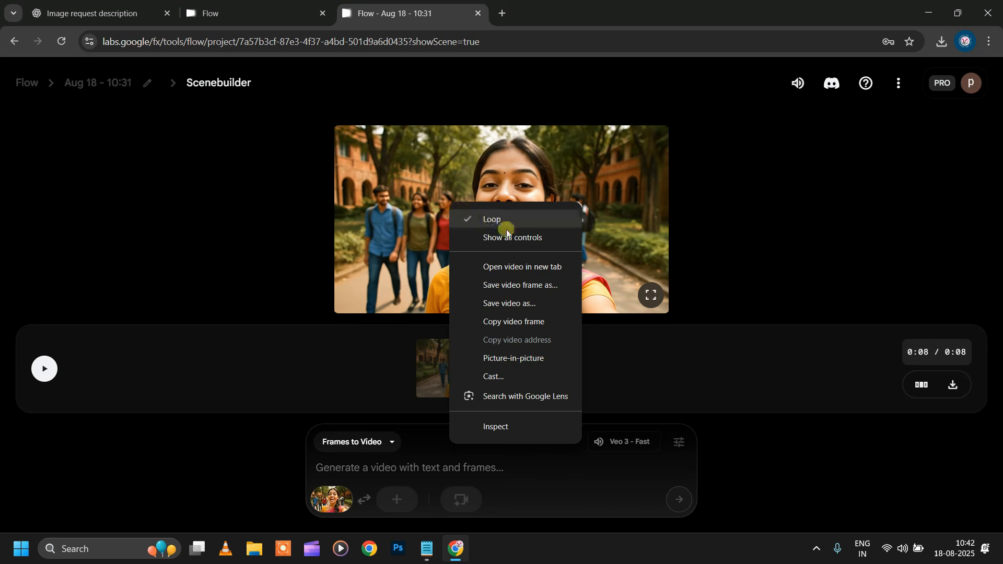
{"action": "left_click", "coordinate": [531, 285]}
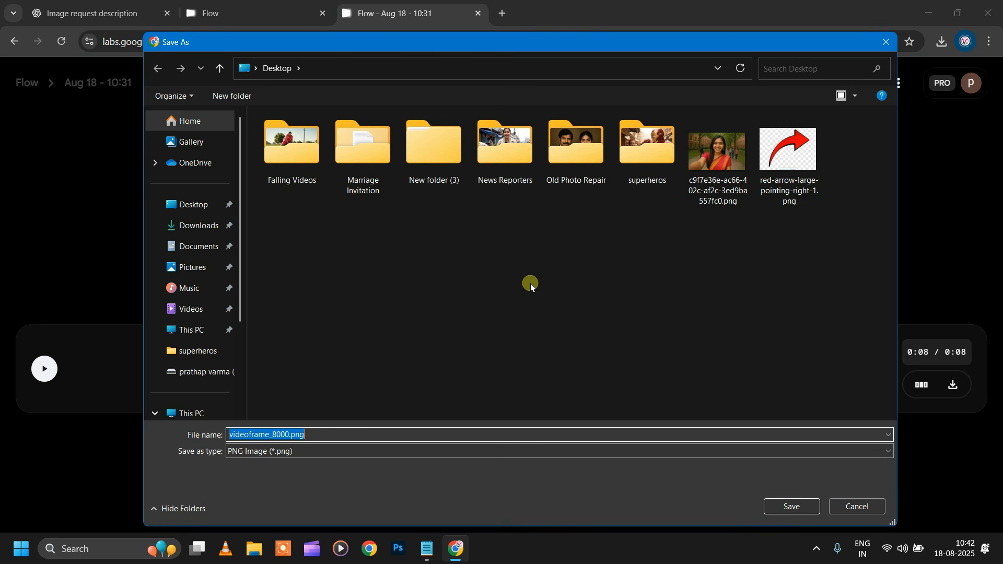
{"action": "type", "text": "2nd scene"}
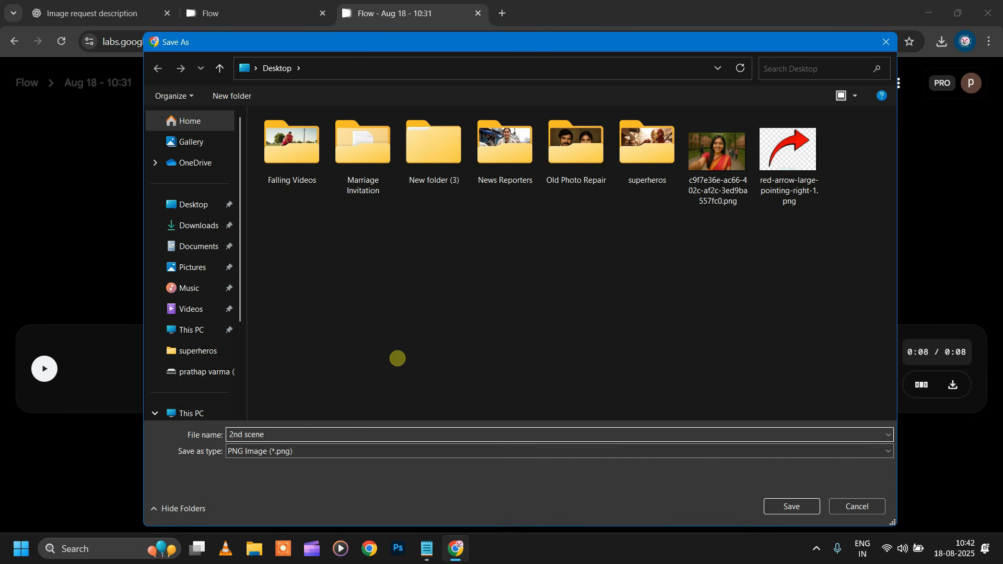
{"action": "left_click", "coordinate": [811, 507]}
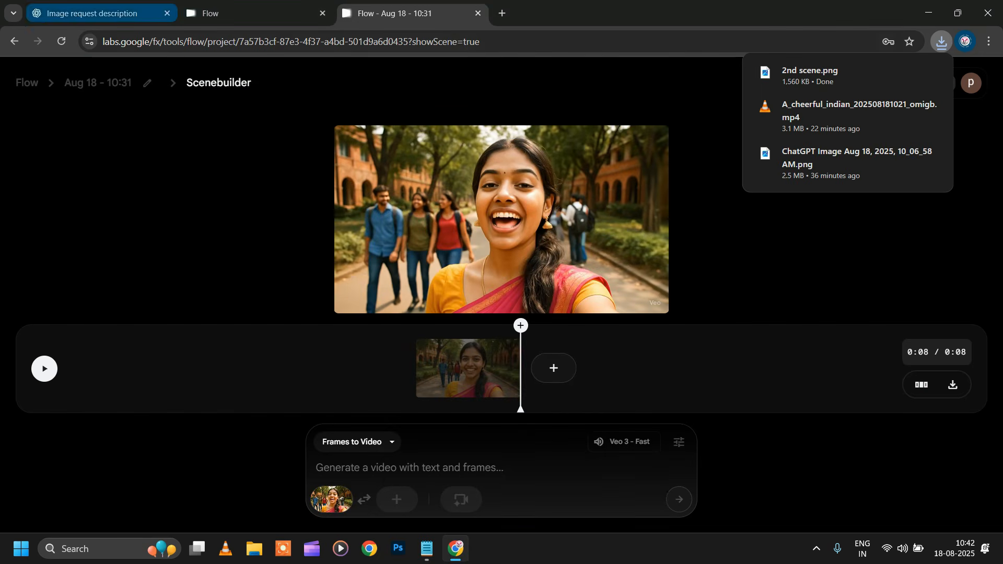
Switch to the ChatGPT conversation and attach the image 2nd scene.png from the Desktop to a new message
{"action": "left_click", "coordinate": [104, 13]}
{"action": "scroll", "coordinate": [473, 355], "scroll_direction": "down", "scroll_amount": 1}
{"action": "left_click", "coordinate": [361, 496]}
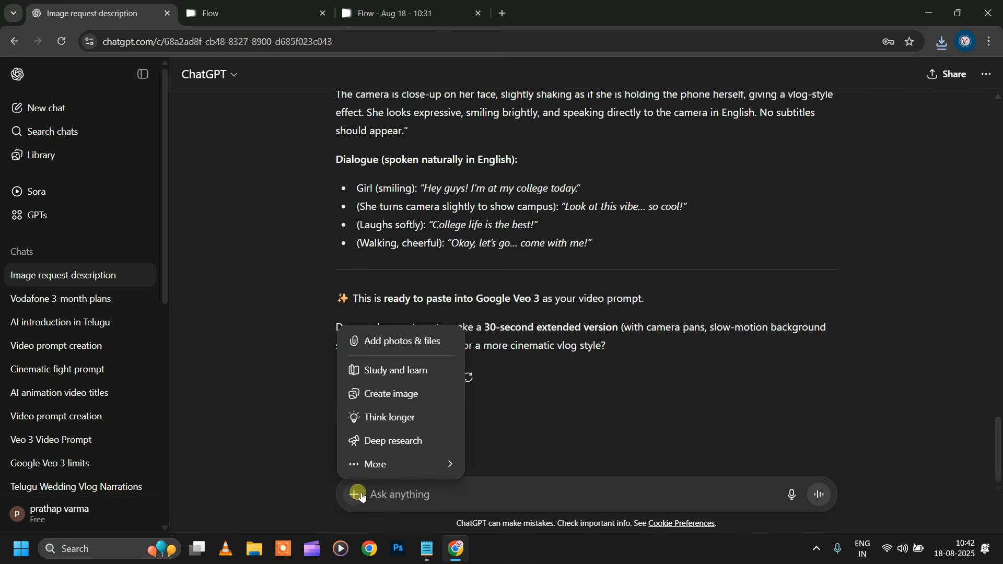
{"action": "left_click", "coordinate": [398, 342]}
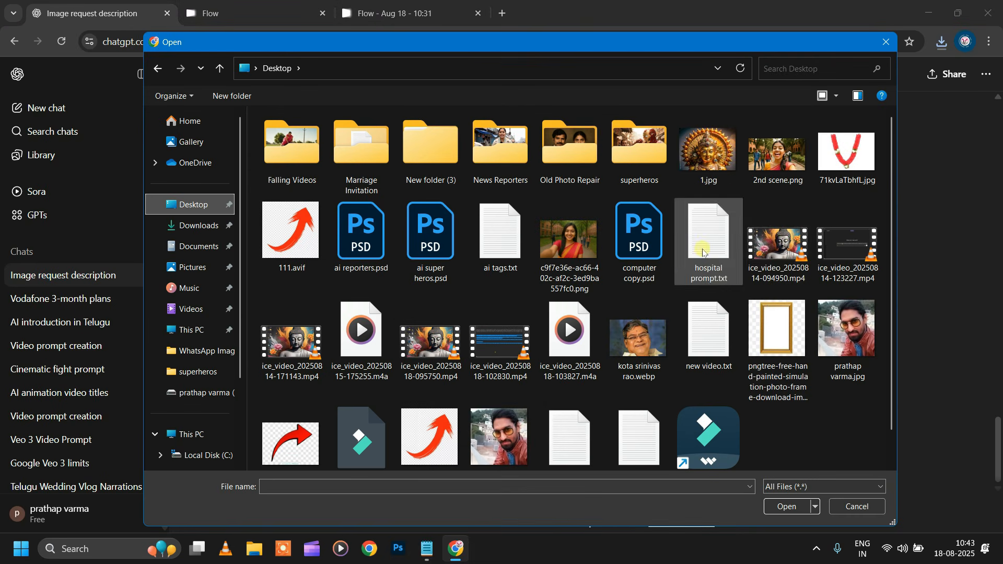
{"action": "left_click", "coordinate": [780, 155]}
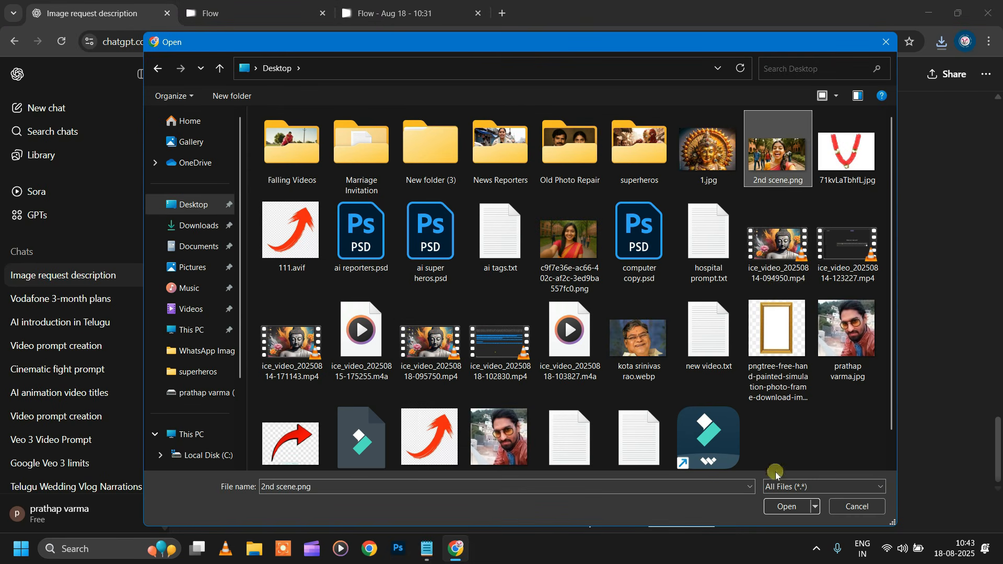
{"action": "left_click", "coordinate": [784, 506]}
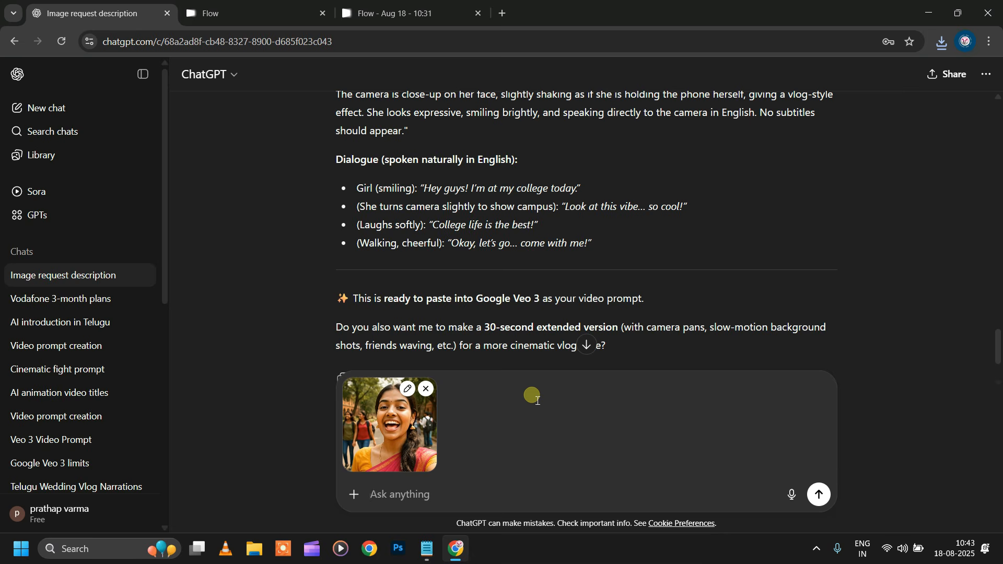
Ask ChatGPT to continue from the video's last frame and create the next scene video prompt, with English language dialogue and without subtitles
{"action": "scroll", "coordinate": [537, 401], "scroll_direction": "up", "scroll_amount": 5}
{"action": "scroll", "coordinate": [544, 395], "scroll_direction": "down", "scroll_amount": 4}
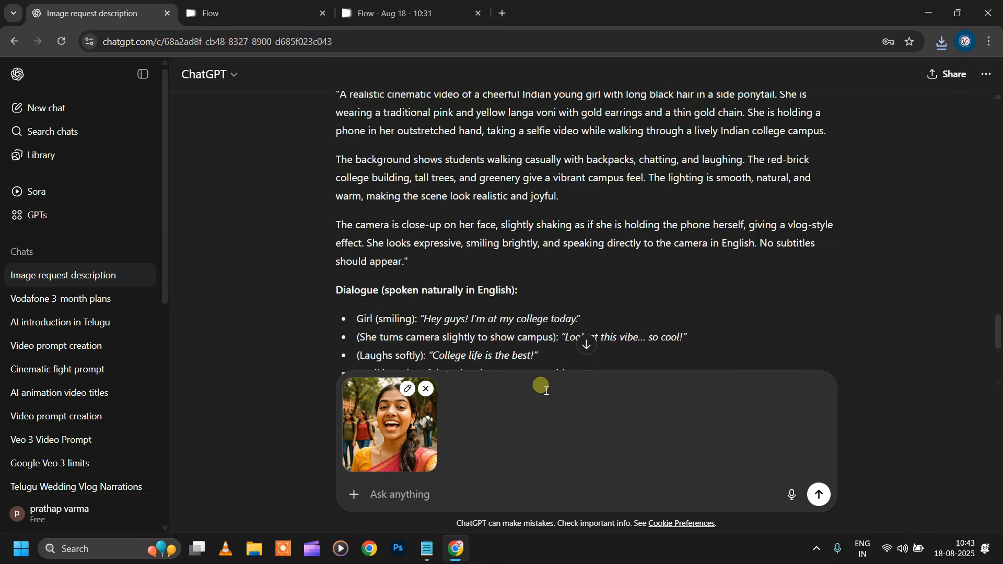
{"action": "scroll", "coordinate": [543, 389], "scroll_direction": "down", "scroll_amount": 2}
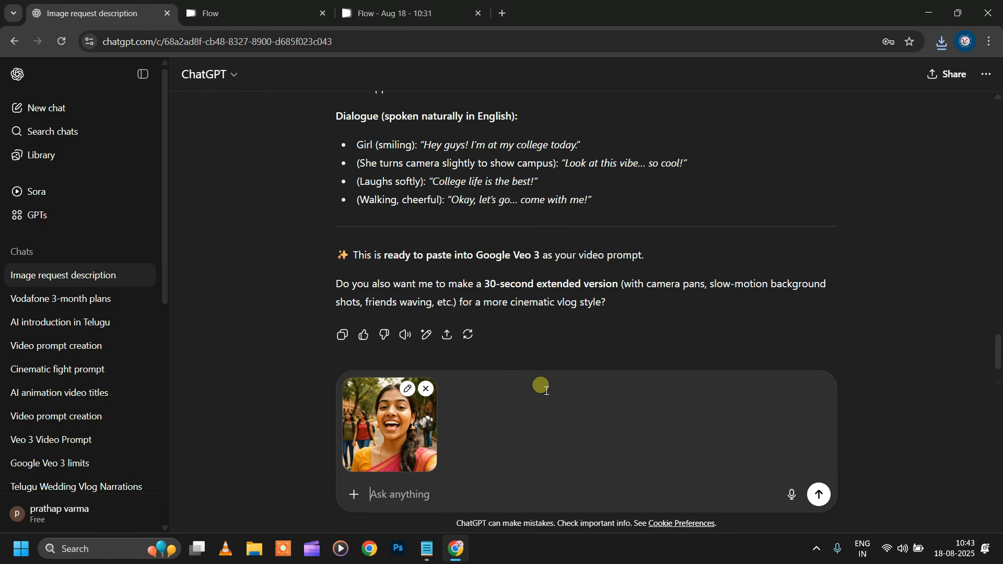
{"action": "scroll", "coordinate": [543, 389], "scroll_direction": "down", "scroll_amount": 1}
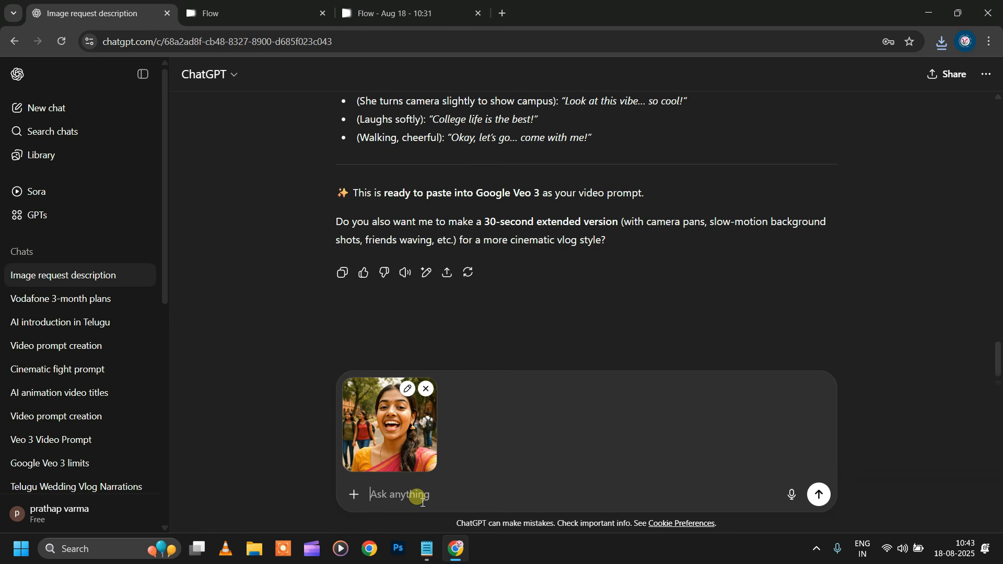
{"action": "type", "text": "let"}
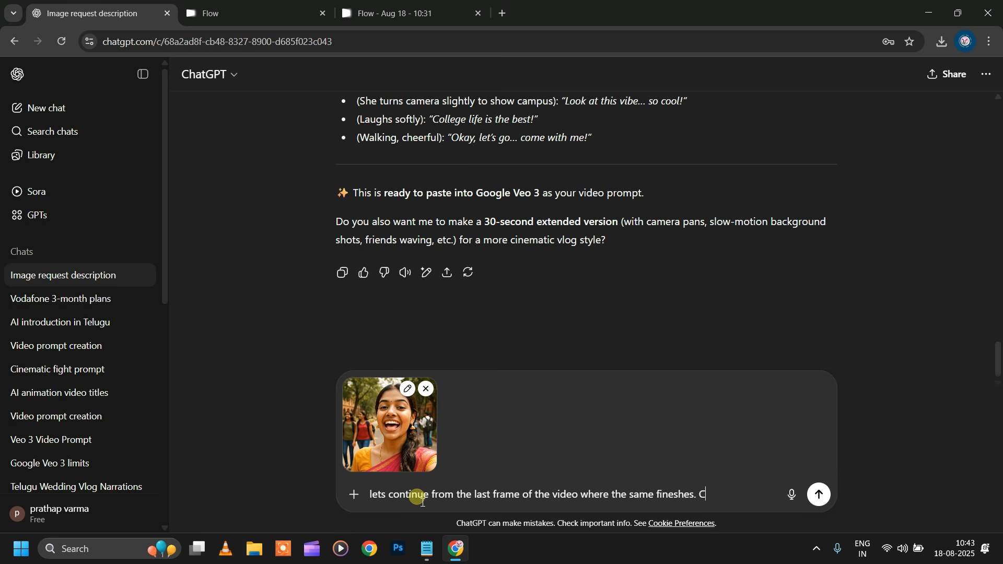
{"action": "type", "text": "scen"}
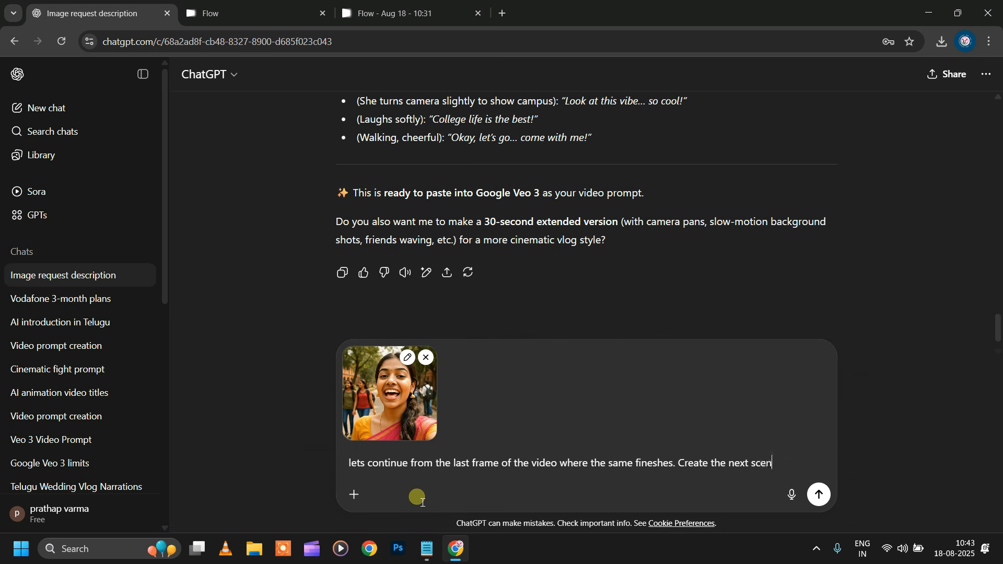
{"action": "type", "text": "e video prompt. Also add english language dialogue without substitles."}
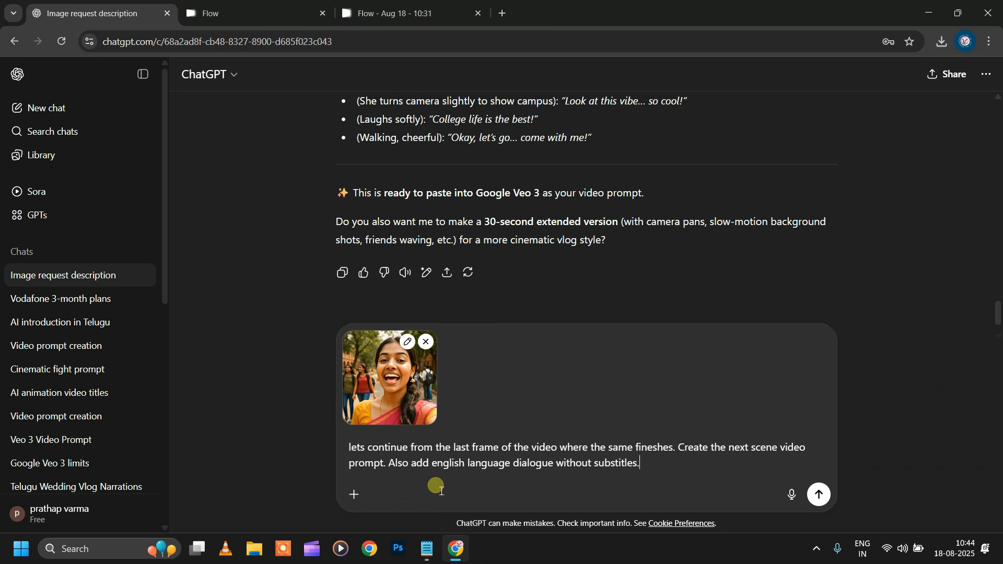
{"action": "left_click", "coordinate": [820, 495]}
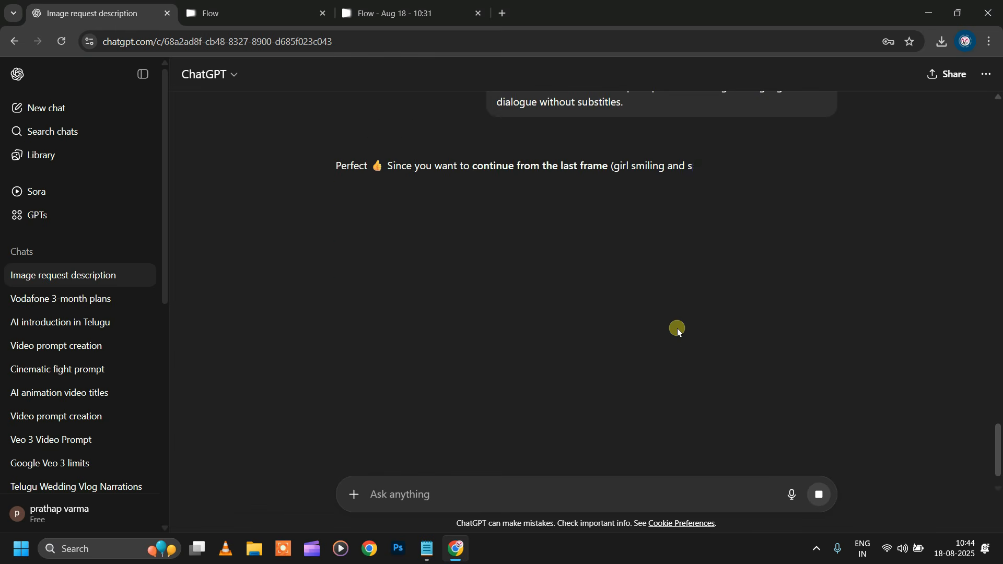
Read through the generated next scene prompt, its dialogue lines and the closing offer about connected scenes
{"action": "scroll", "coordinate": [554, 259], "scroll_direction": "down", "scroll_amount": 2}
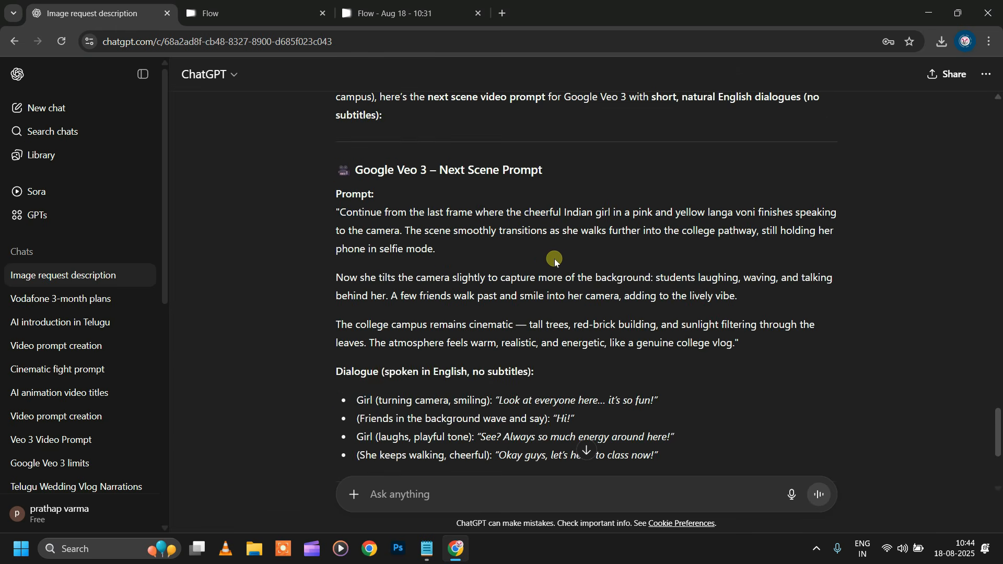
{"action": "scroll", "coordinate": [555, 259], "scroll_direction": "up", "scroll_amount": 1}
{"action": "left_click_drag", "start_coordinate": [336, 211], "coordinate": [659, 451]}
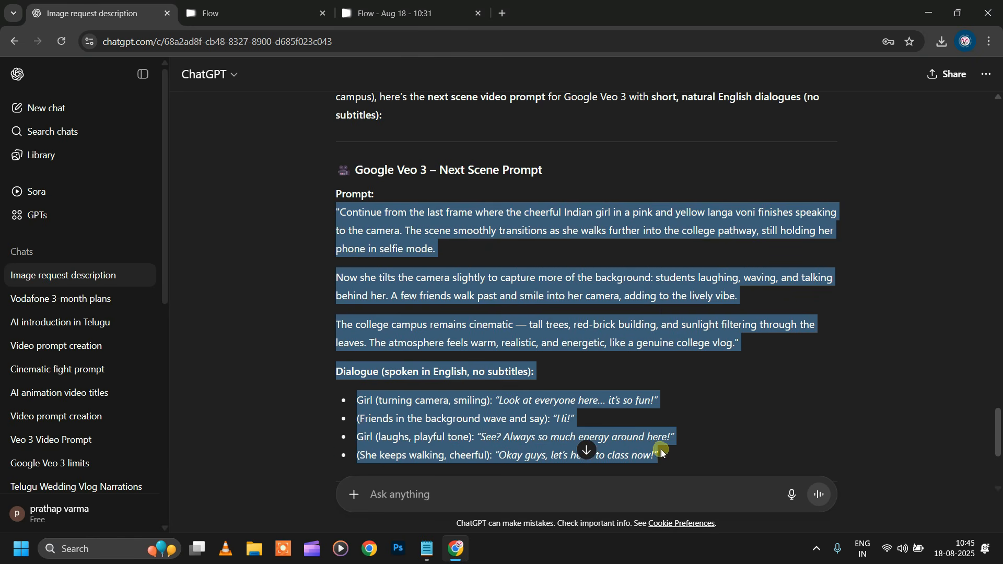
{"action": "scroll", "coordinate": [661, 449], "scroll_direction": "down", "scroll_amount": 1}
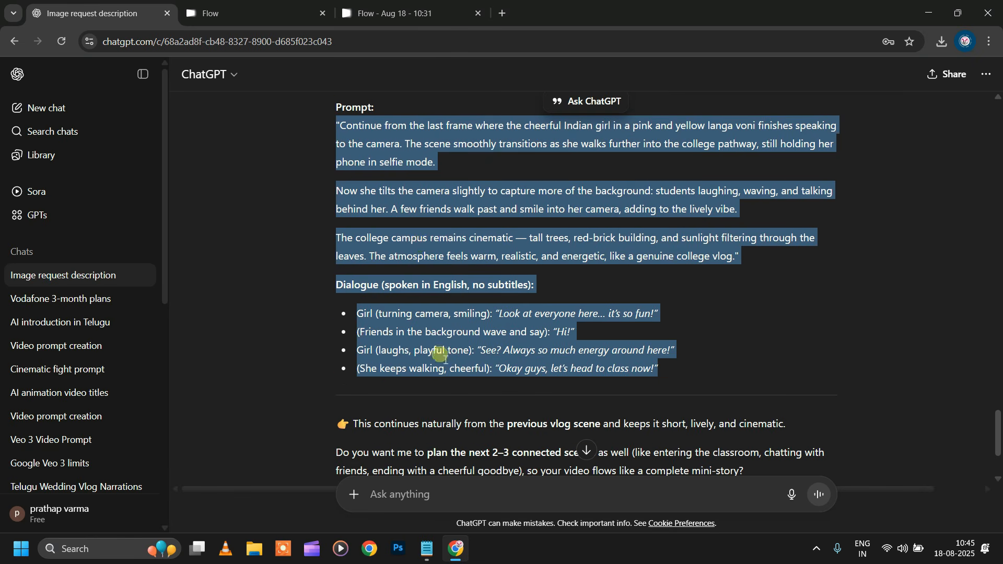
{"action": "left_click", "coordinate": [673, 361]}
{"action": "scroll", "coordinate": [673, 360], "scroll_direction": "down", "scroll_amount": 2}
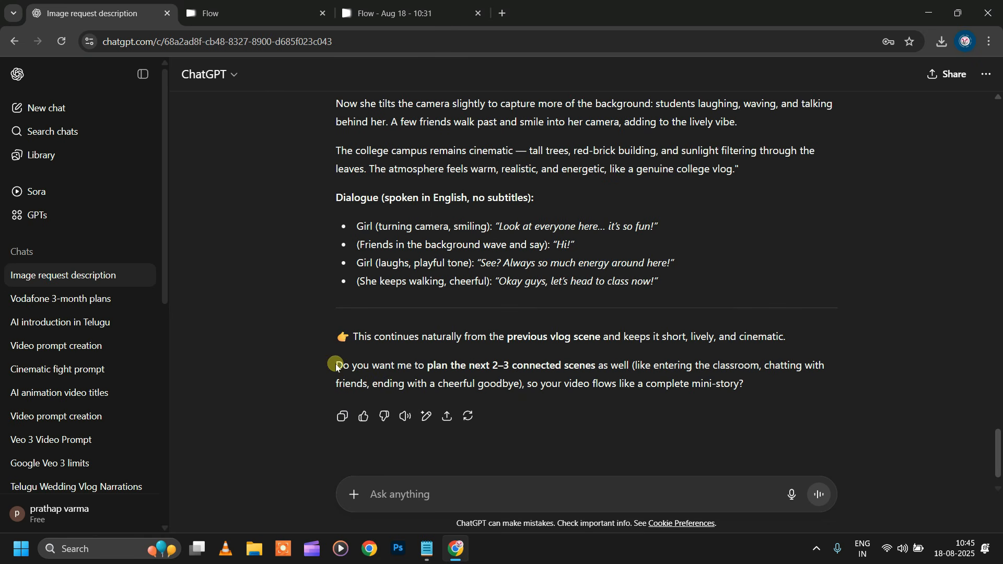
{"action": "left_click_drag", "start_coordinate": [343, 366], "coordinate": [588, 386]}
{"action": "left_click", "coordinate": [437, 374]}
Reply "yes" to the offer to plan the next 2–3 connected scenes
{"action": "left_click", "coordinate": [448, 500]}
{"action": "type", "text": "yes"}
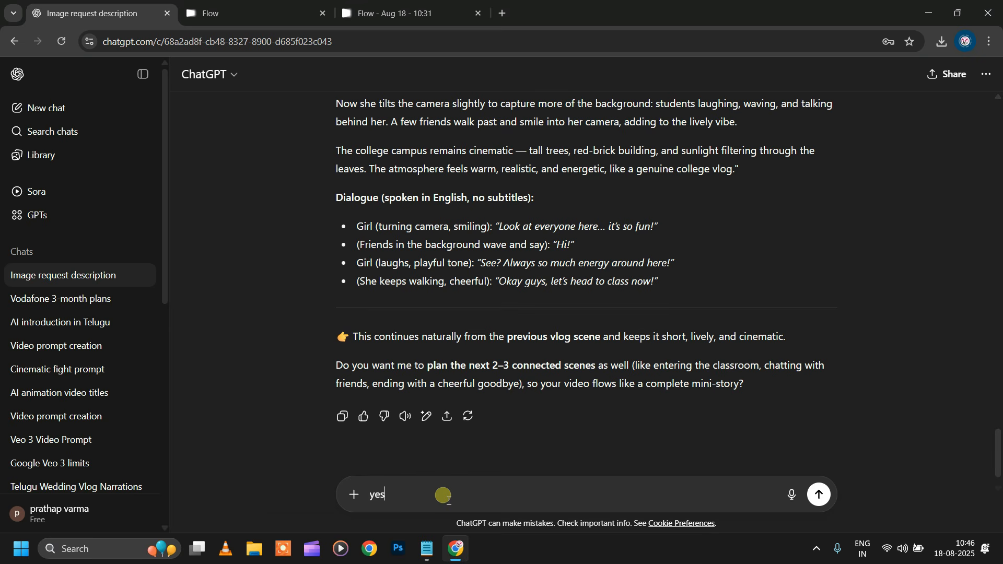
{"action": "key", "text": "Return"}
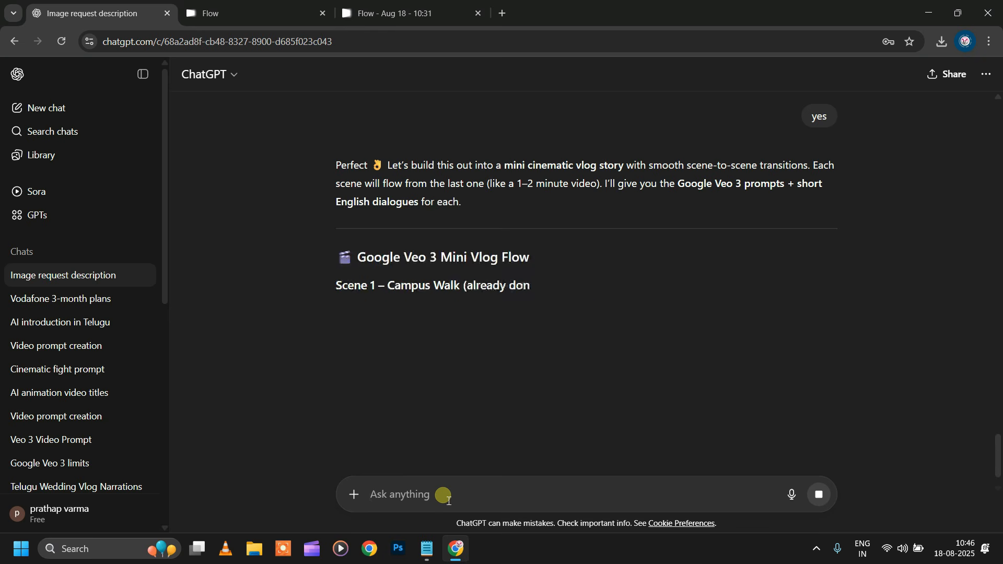
Look over the Scene 1 text in the mini vlog flow and copy the full Scene 2 – Friends Join description with its dialogue
{"action": "left_click_drag", "start_coordinate": [367, 154], "coordinate": [477, 252]}
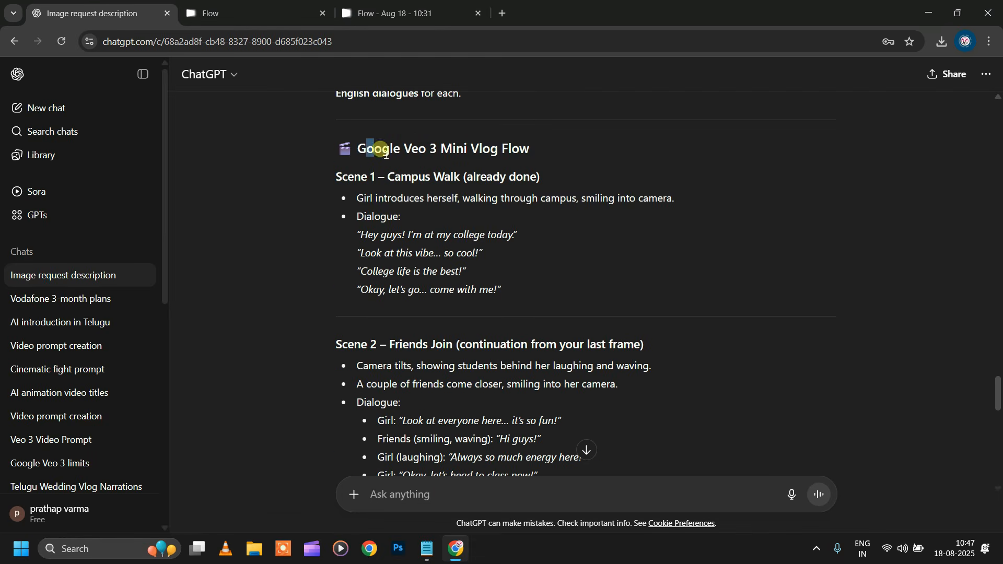
{"action": "left_click", "coordinate": [510, 271]}
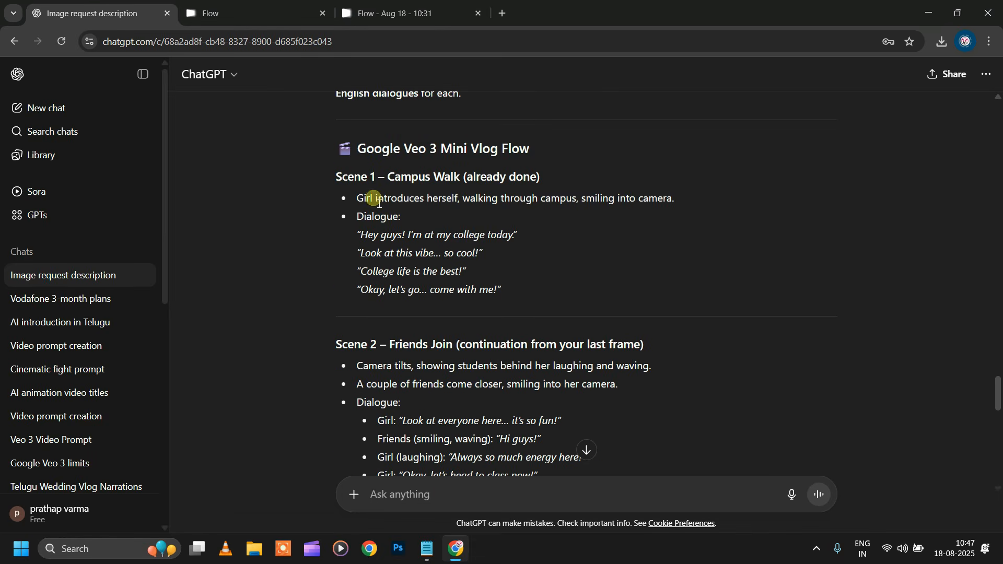
{"action": "left_click_drag", "start_coordinate": [376, 208], "coordinate": [483, 289]}
{"action": "scroll", "coordinate": [464, 296], "scroll_direction": "down", "scroll_amount": 2}
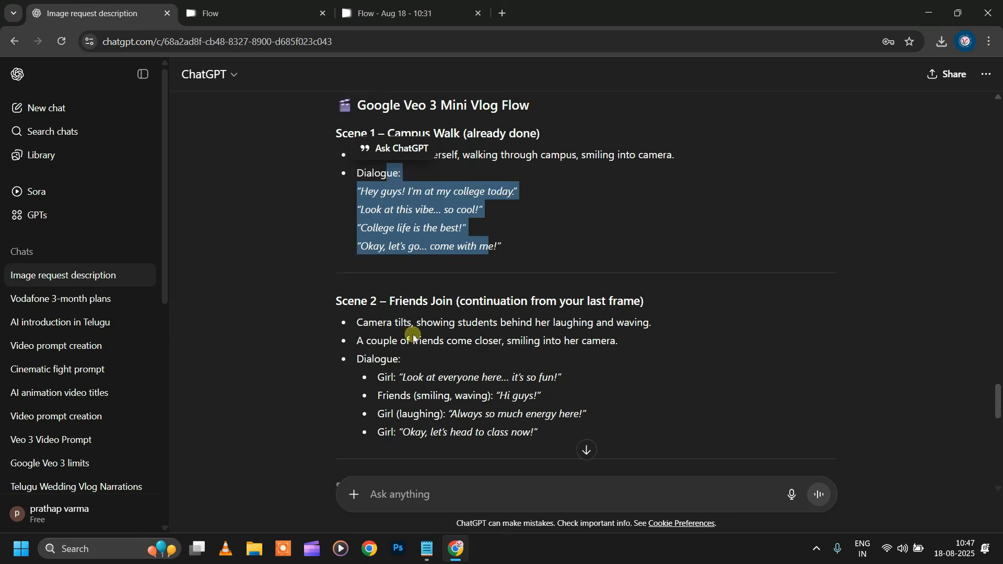
{"action": "left_click", "coordinate": [411, 372]}
{"action": "left_click", "coordinate": [366, 285]}
{"action": "left_click_drag", "start_coordinate": [365, 283], "coordinate": [539, 391]}
{"action": "right_click", "coordinate": [485, 296]}
{"action": "left_click", "coordinate": [502, 306]}
Compare the earlier Next Scene Prompt answer with the Scene 2 – Friends Join text in the conversation
{"action": "scroll", "coordinate": [495, 291], "scroll_direction": "up", "scroll_amount": 7}
{"action": "scroll", "coordinate": [499, 298], "scroll_direction": "down", "scroll_amount": 6}
{"action": "scroll", "coordinate": [500, 298], "scroll_direction": "down", "scroll_amount": 3}
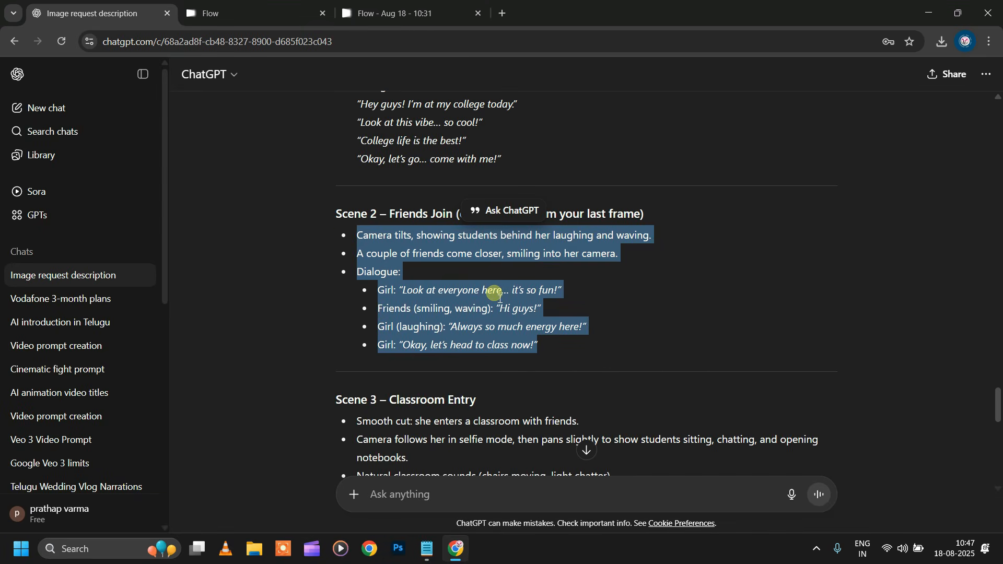
{"action": "scroll", "coordinate": [499, 298], "scroll_direction": "up", "scroll_amount": 15}
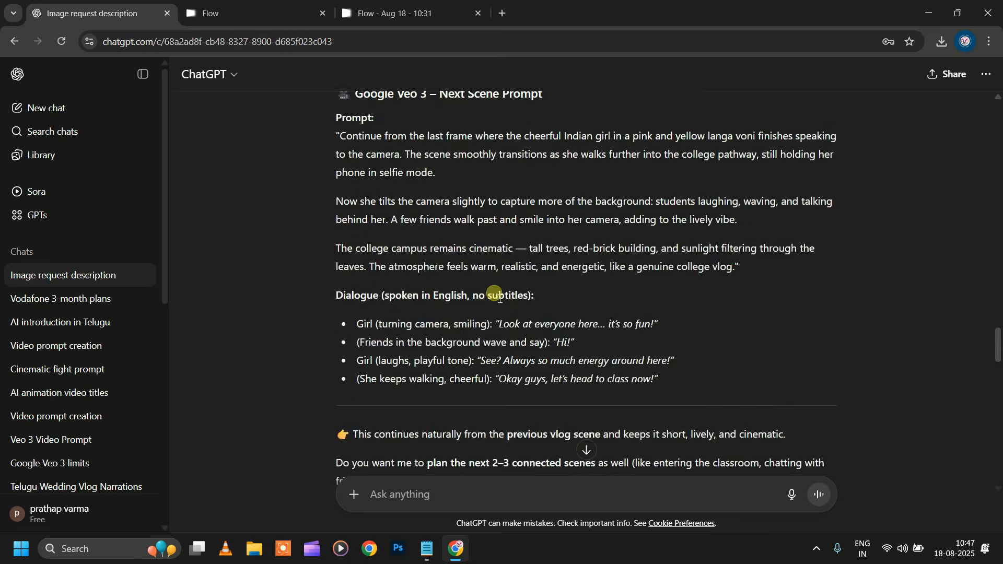
{"action": "scroll", "coordinate": [376, 248], "scroll_direction": "down", "scroll_amount": 1}
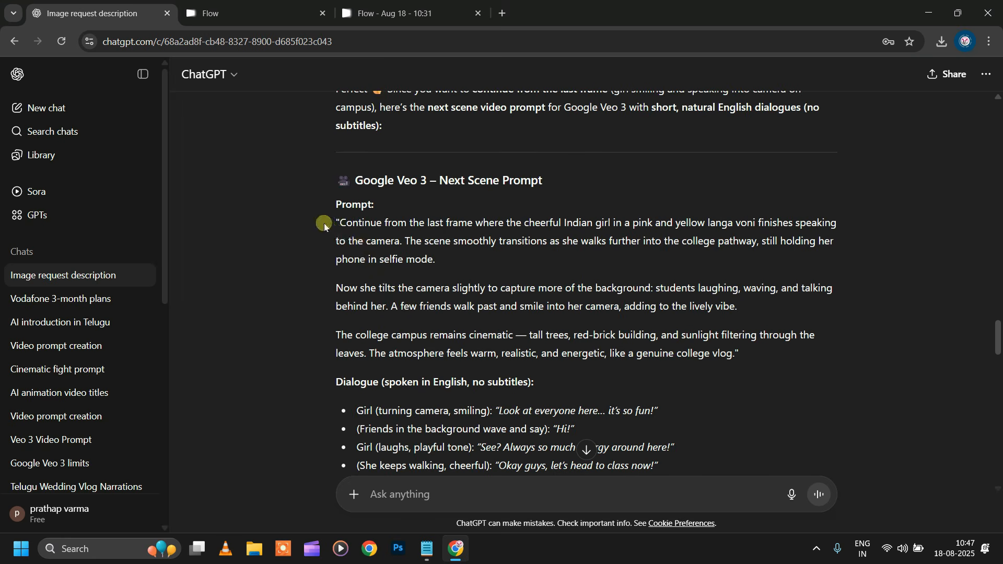
{"action": "scroll", "coordinate": [399, 299], "scroll_direction": "down", "scroll_amount": 1}
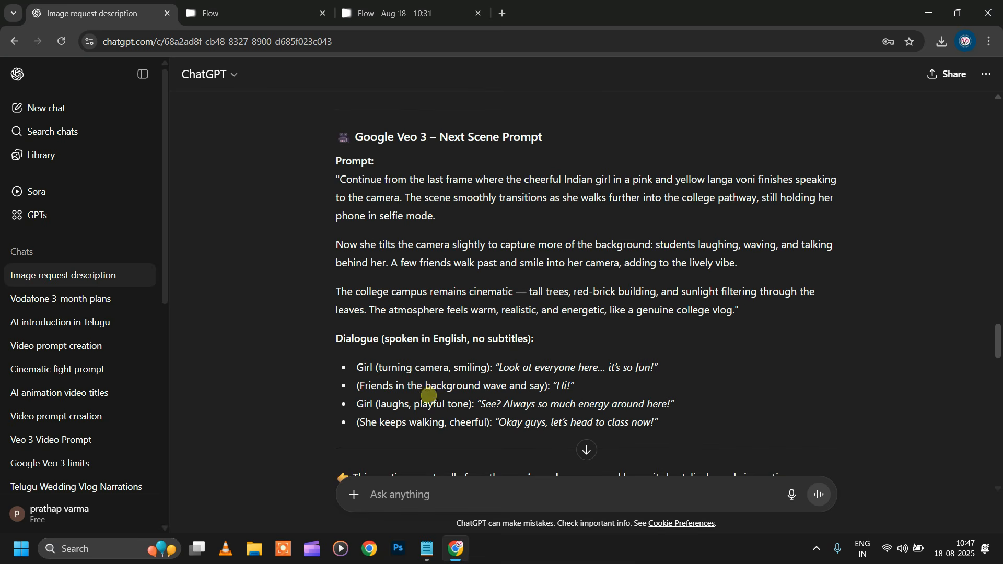
{"action": "scroll", "coordinate": [435, 395], "scroll_direction": "down", "scroll_amount": 5}
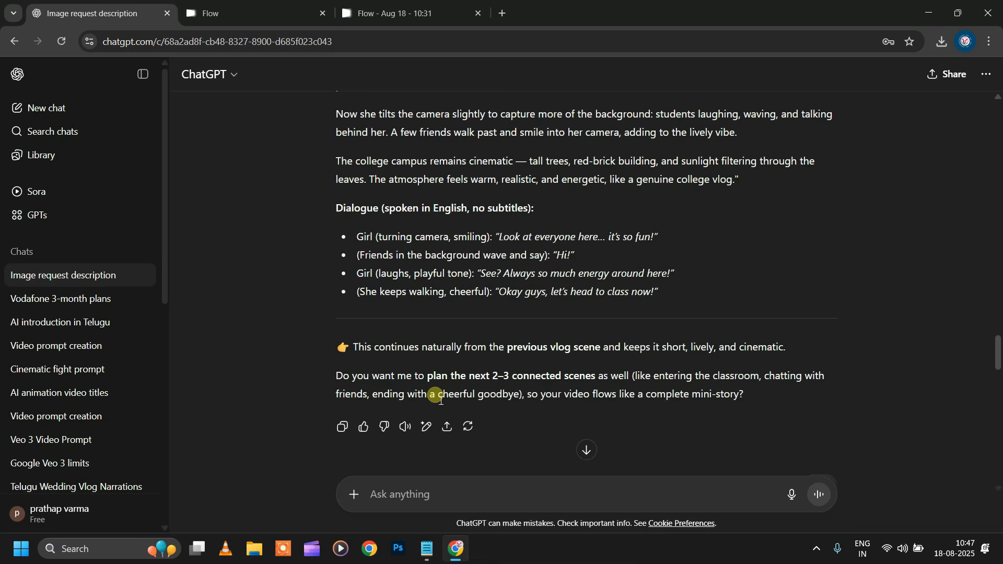
{"action": "scroll", "coordinate": [441, 400], "scroll_direction": "down", "scroll_amount": 8}
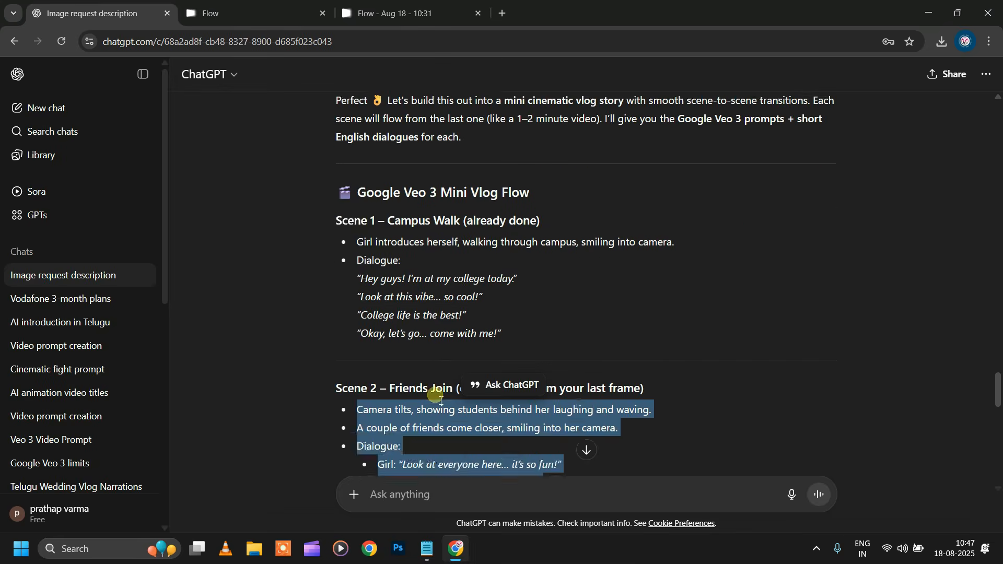
{"action": "scroll", "coordinate": [442, 400], "scroll_direction": "down", "scroll_amount": 3}
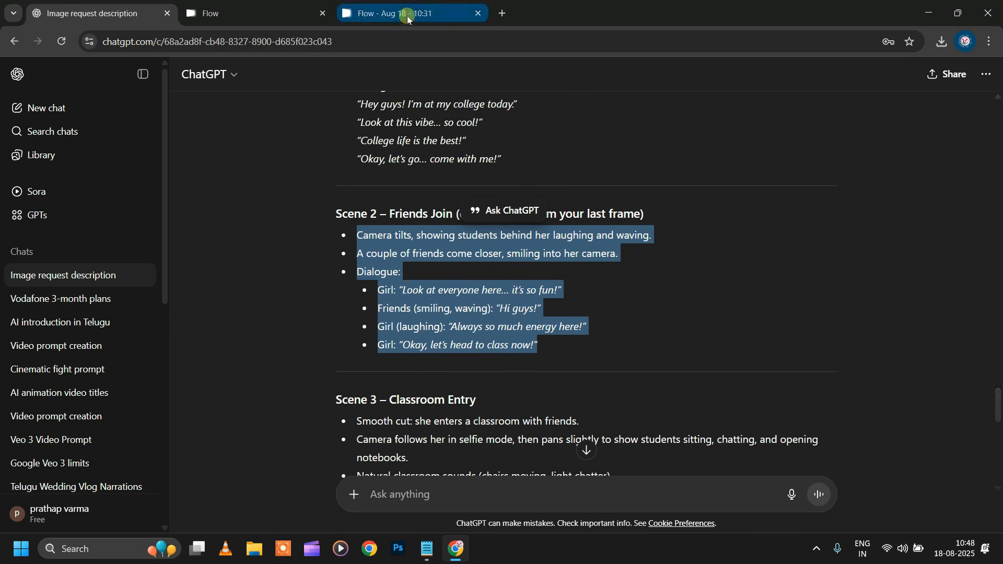
Switch back to the Flow Scenebuilder, paste the copied Scene 2 text as the video prompt and generate the continuation clip
{"action": "left_click", "coordinate": [394, 15]}
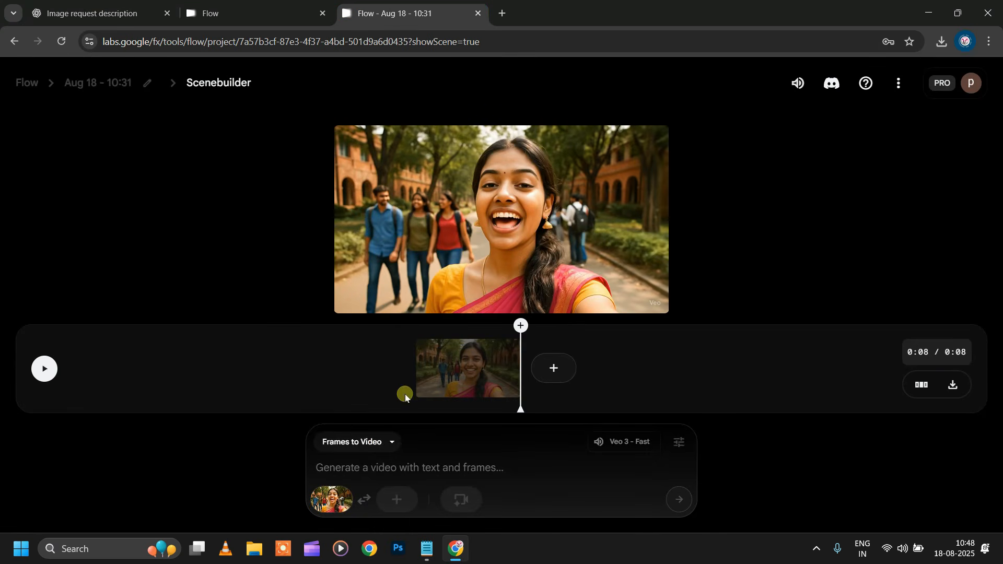
{"action": "right_click", "coordinate": [385, 478]}
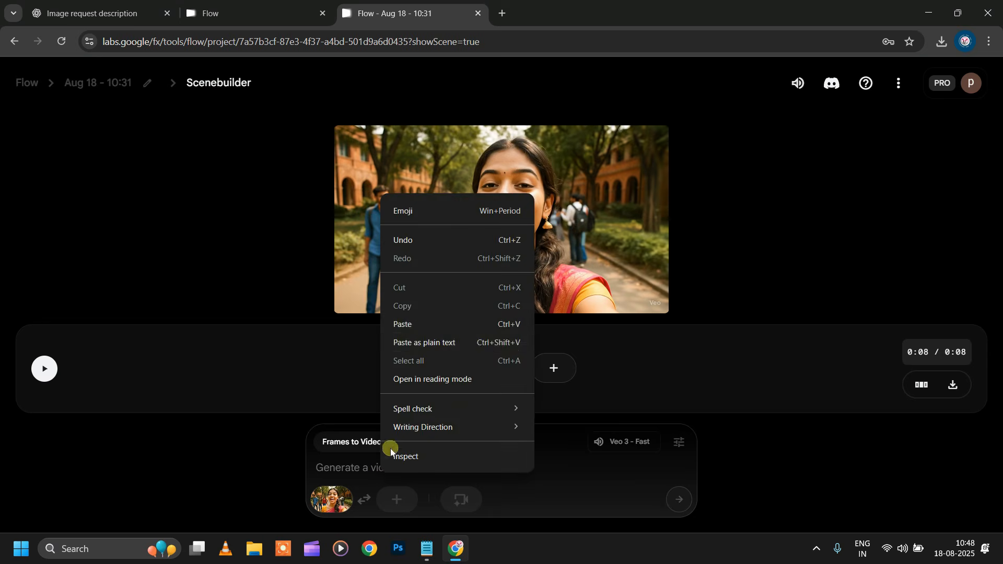
{"action": "left_click", "coordinate": [403, 322]}
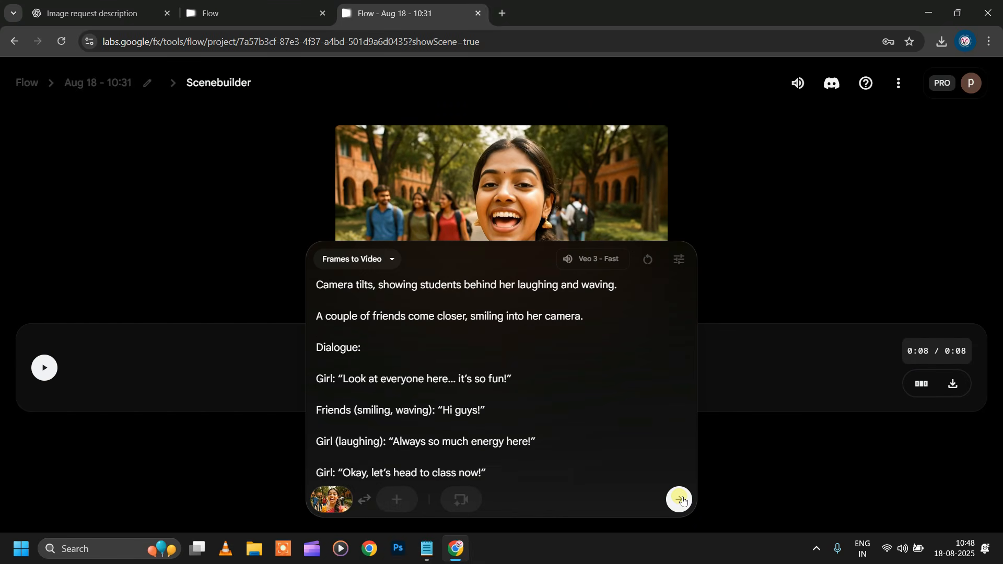
{"action": "left_click", "coordinate": [679, 500]}
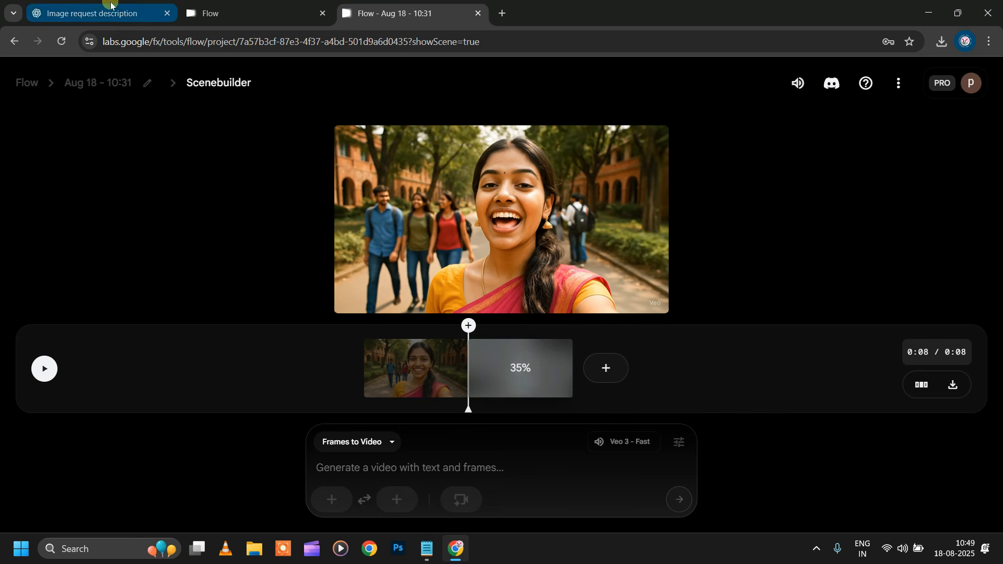
Switch to the ChatGPT conversation and review the Scene 1, Scene 2 and Scene 3 texts of the mini vlog flow
{"action": "left_click", "coordinate": [92, 13]}
{"action": "scroll", "coordinate": [455, 287], "scroll_direction": "down", "scroll_amount": 1}
{"action": "scroll", "coordinate": [454, 286], "scroll_direction": "up", "scroll_amount": 2}
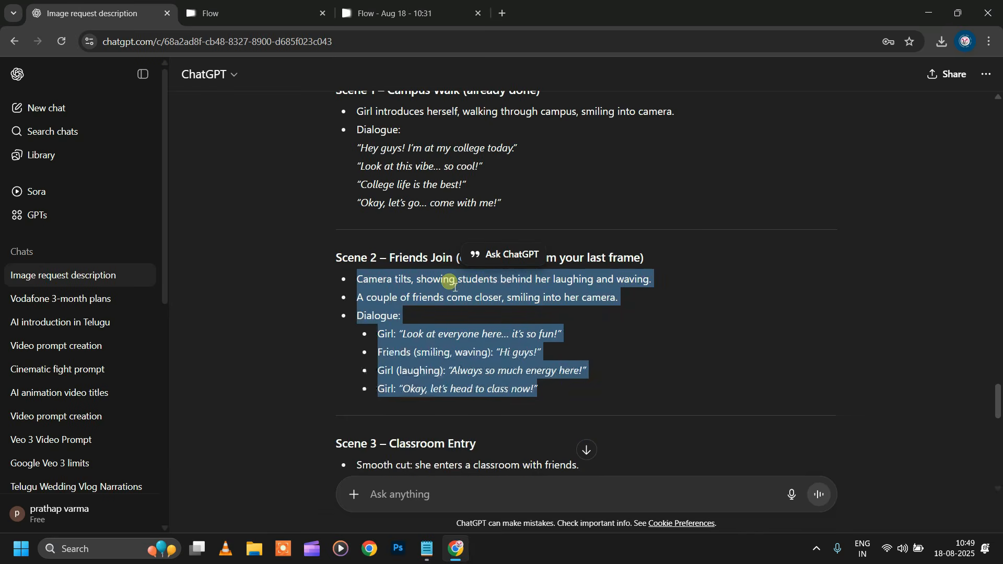
{"action": "scroll", "coordinate": [455, 287], "scroll_direction": "down", "scroll_amount": 2}
{"action": "scroll", "coordinate": [455, 286], "scroll_direction": "up", "scroll_amount": 1}
{"action": "scroll", "coordinate": [455, 287], "scroll_direction": "down", "scroll_amount": 1}
{"action": "scroll", "coordinate": [455, 286], "scroll_direction": "up", "scroll_amount": 5}
{"action": "scroll", "coordinate": [450, 283], "scroll_direction": "up", "scroll_amount": 2}
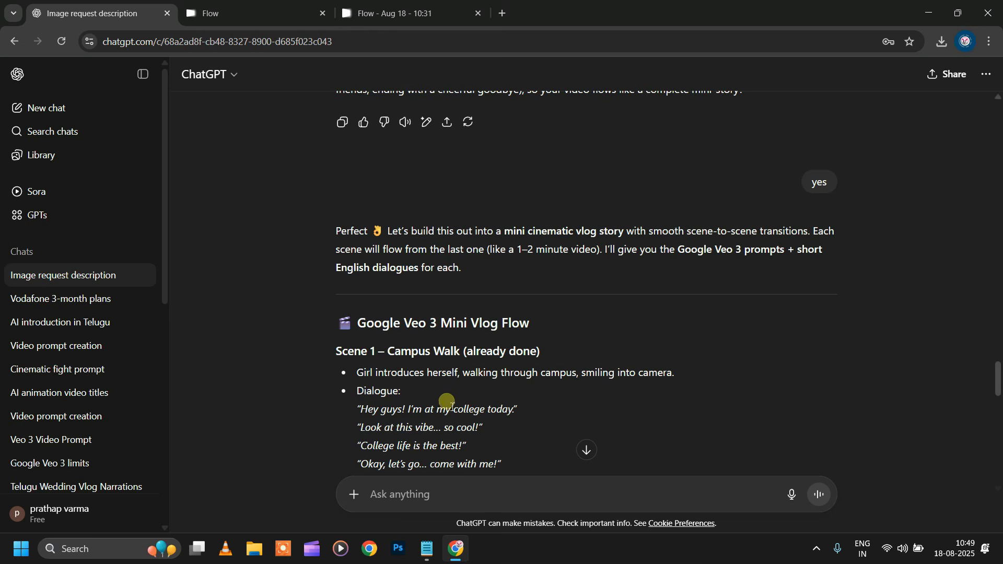
{"action": "scroll", "coordinate": [453, 393], "scroll_direction": "down", "scroll_amount": 5}
Return to the Flow Scenebuilder and play the two-clip sequence to review the friends-join continuation
{"action": "key", "text": "ctrl+shift+Tab"}
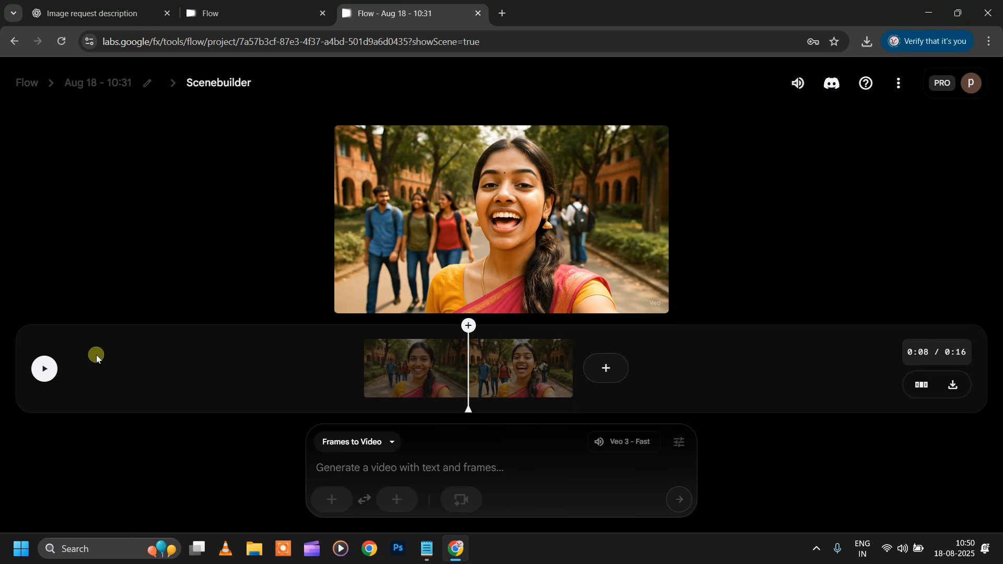
{"action": "left_click", "coordinate": [32, 375]}
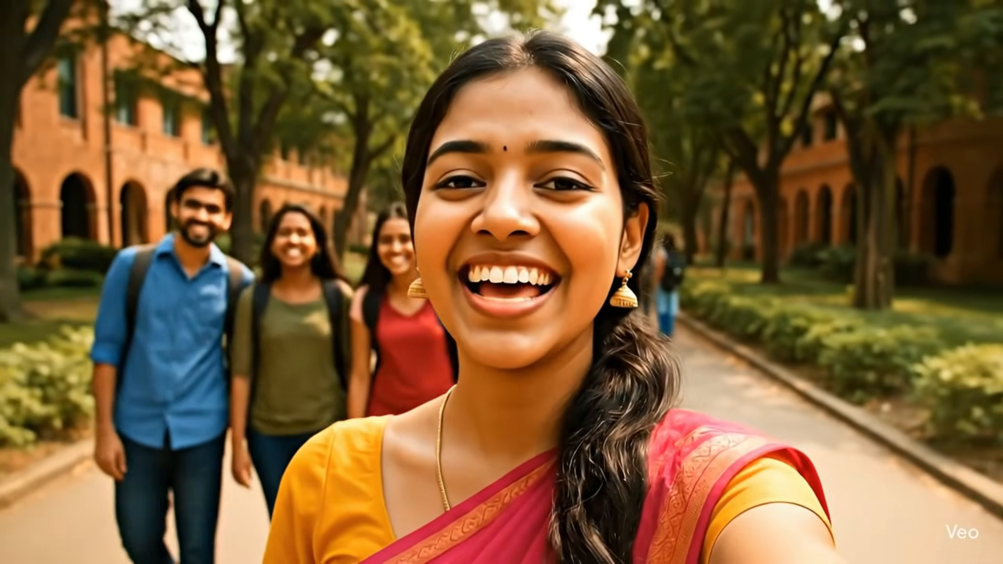
{"action": "key", "text": "Escape"}
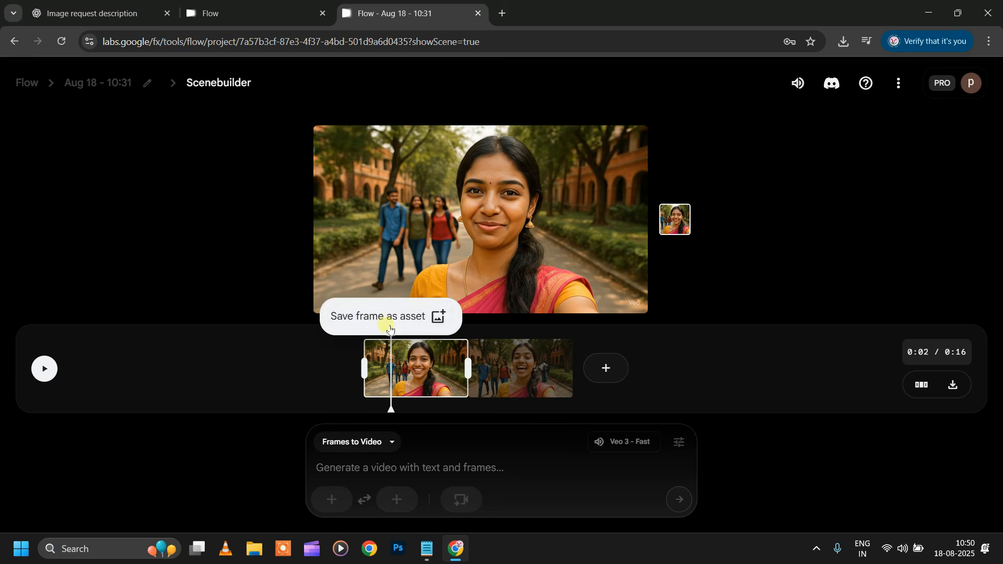
Save the last frame of the second clip as an asset and set it as the start frame for a new clip
{"action": "mouse_move", "coordinate": [396, 329]}
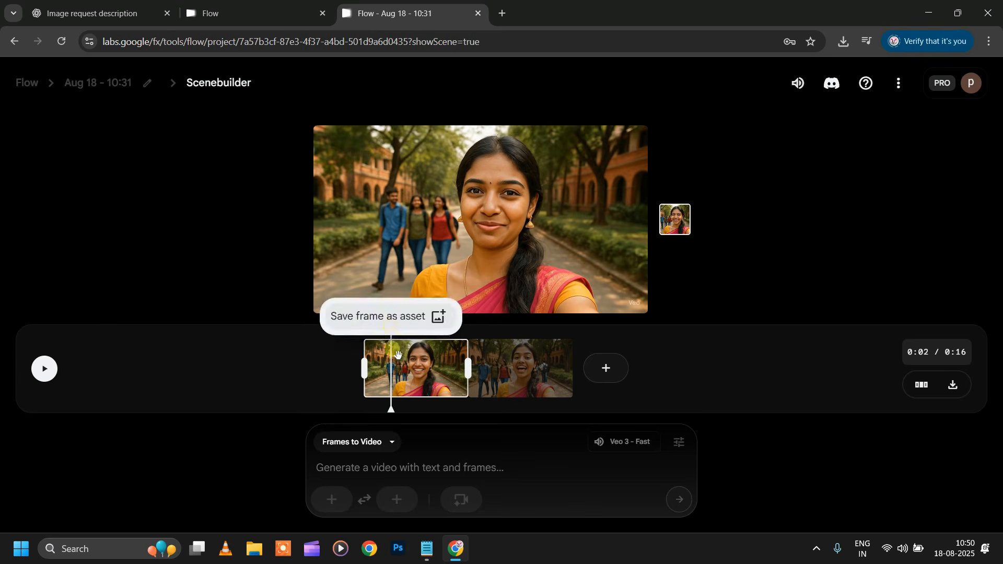
{"action": "left_click", "coordinate": [525, 372]}
{"action": "left_click", "coordinate": [573, 340]}
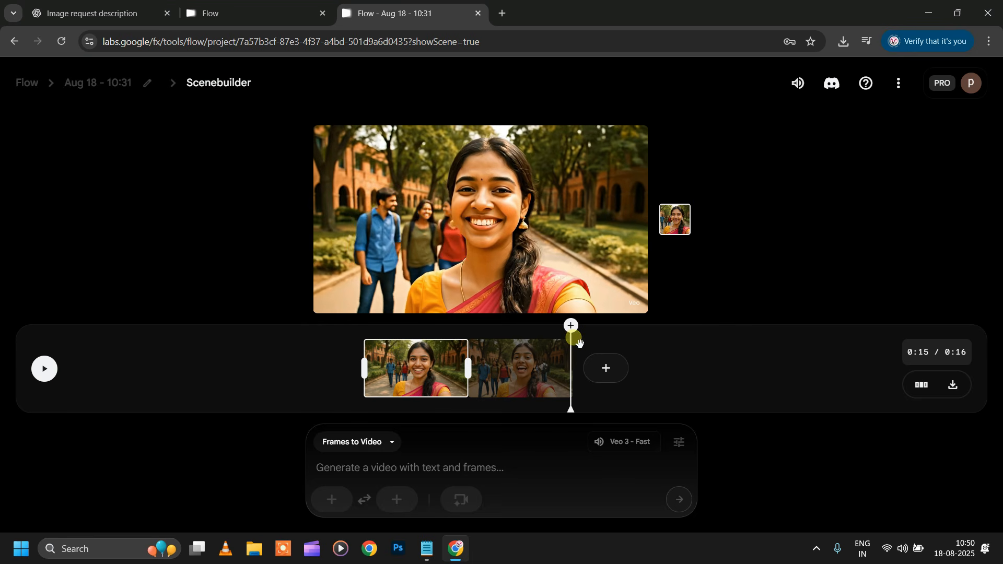
{"action": "left_click", "coordinate": [588, 337]}
{"action": "mouse_move", "coordinate": [578, 336]}
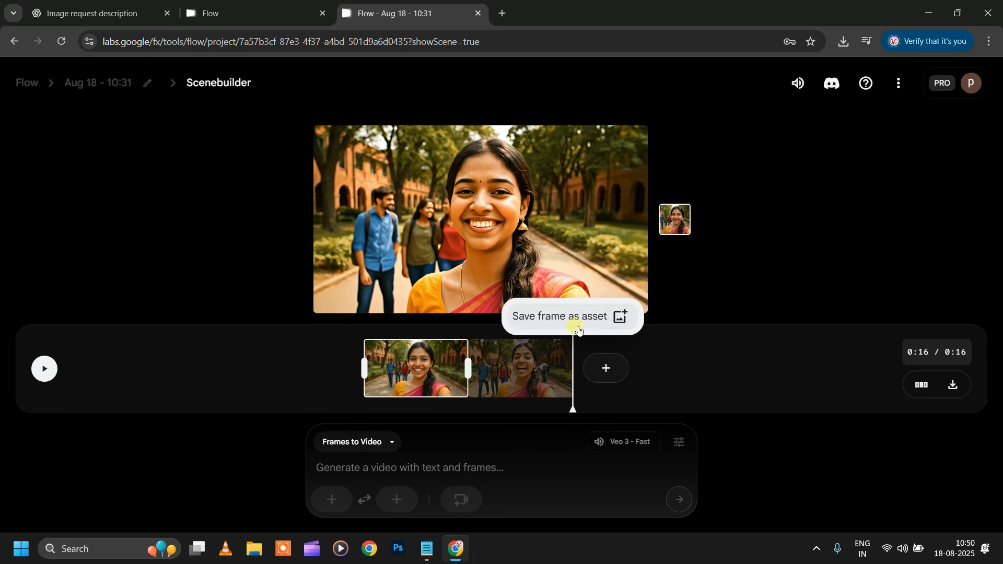
{"action": "left_click", "coordinate": [575, 318]}
{"action": "left_click_drag", "start_coordinate": [553, 350], "coordinate": [491, 377]}
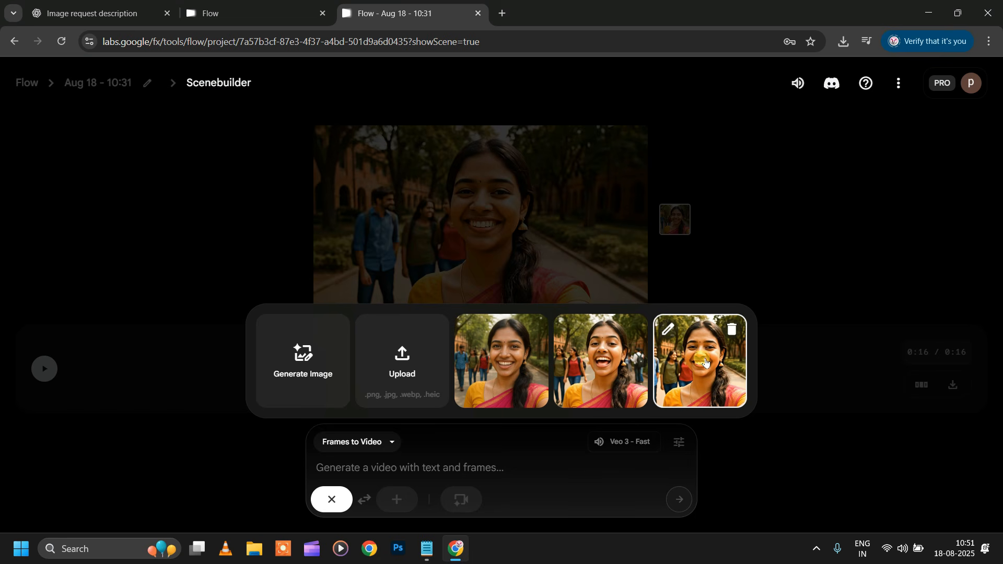
{"action": "left_click", "coordinate": [705, 362]}
Switch to ChatGPT and copy the full Scene 3 classroom entry description with its dialogue
{"action": "left_click", "coordinate": [458, 549]}
{"action": "left_click", "coordinate": [113, 14]}
{"action": "scroll", "coordinate": [519, 328], "scroll_direction": "down", "scroll_amount": 1}
{"action": "scroll", "coordinate": [515, 324], "scroll_direction": "up", "scroll_amount": 3}
{"action": "left_click_drag", "start_coordinate": [357, 248], "coordinate": [592, 380]}
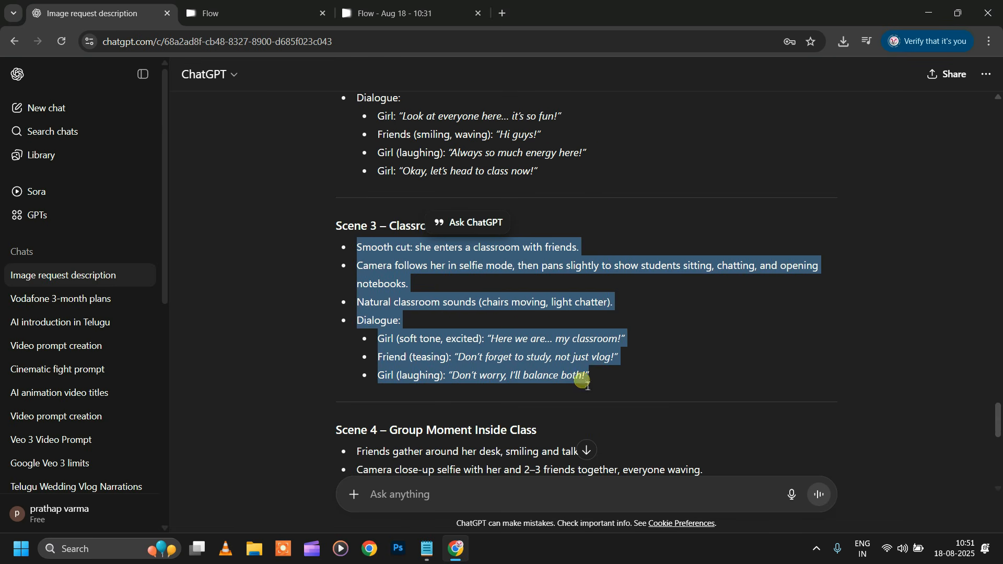
{"action": "right_click", "coordinate": [392, 285]}
{"action": "left_click", "coordinate": [410, 299]}
Return to the Flow Scenebuilder, paste the Scene 3 text as the video prompt and generate the clip
{"action": "left_click", "coordinate": [392, 14]}
{"action": "left_click", "coordinate": [409, 467]}
{"action": "key", "text": "ctrl+v"}
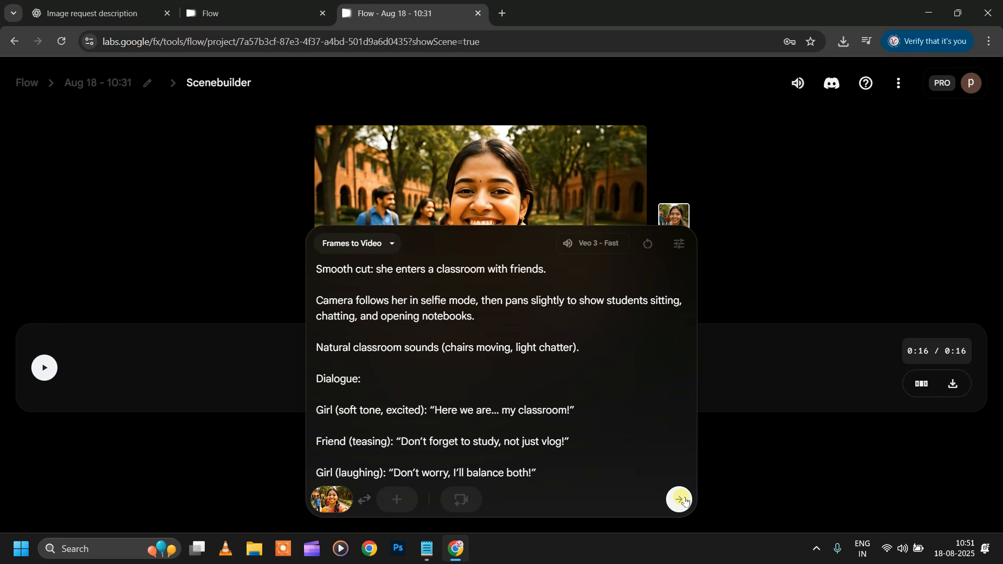
{"action": "left_click", "coordinate": [680, 501]}
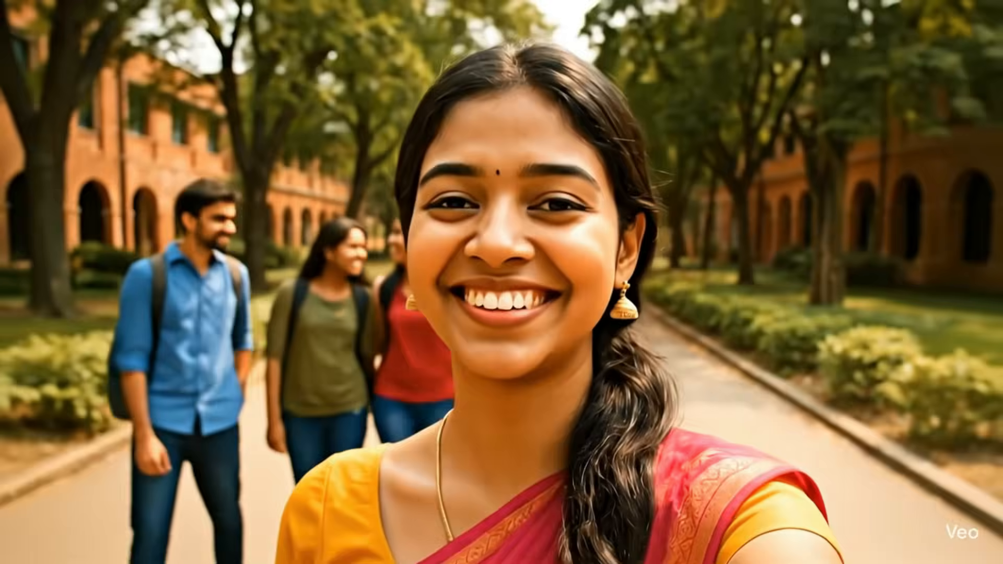
Play the three-clip sequence through the new classroom scene and stop the playback
{"action": "left_click", "coordinate": [630, 295]}
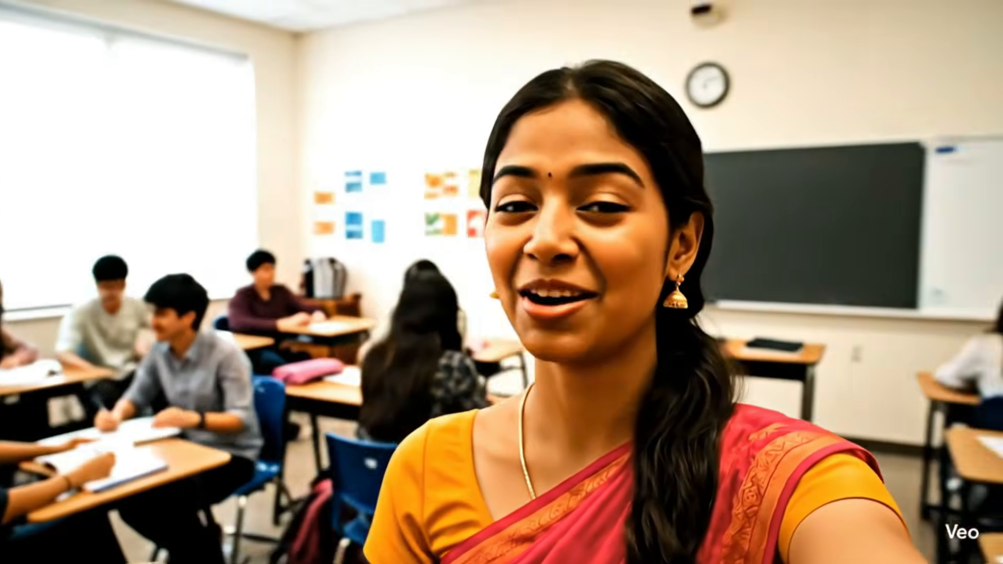
{"action": "key", "text": "Escape"}
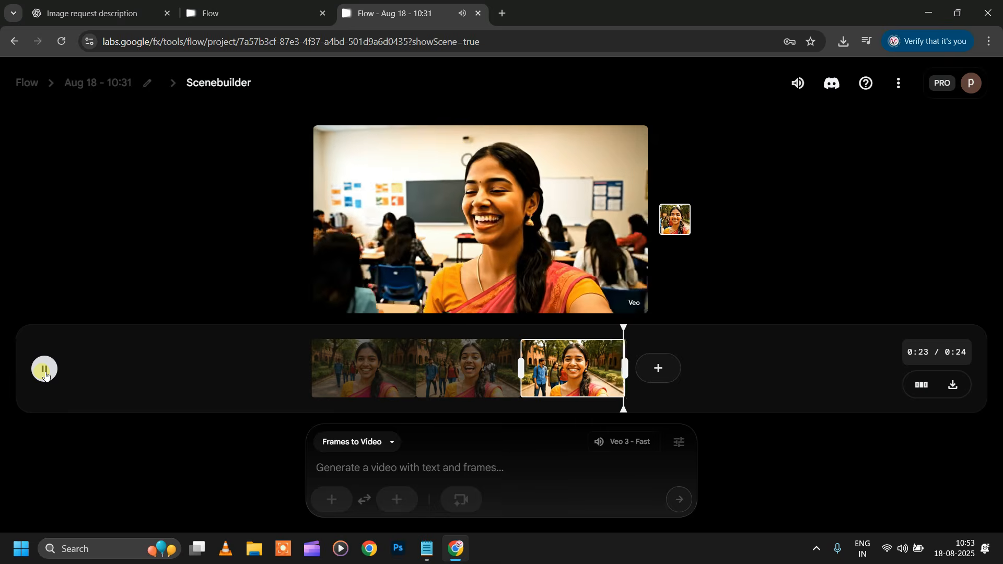
{"action": "left_click", "coordinate": [51, 377]}
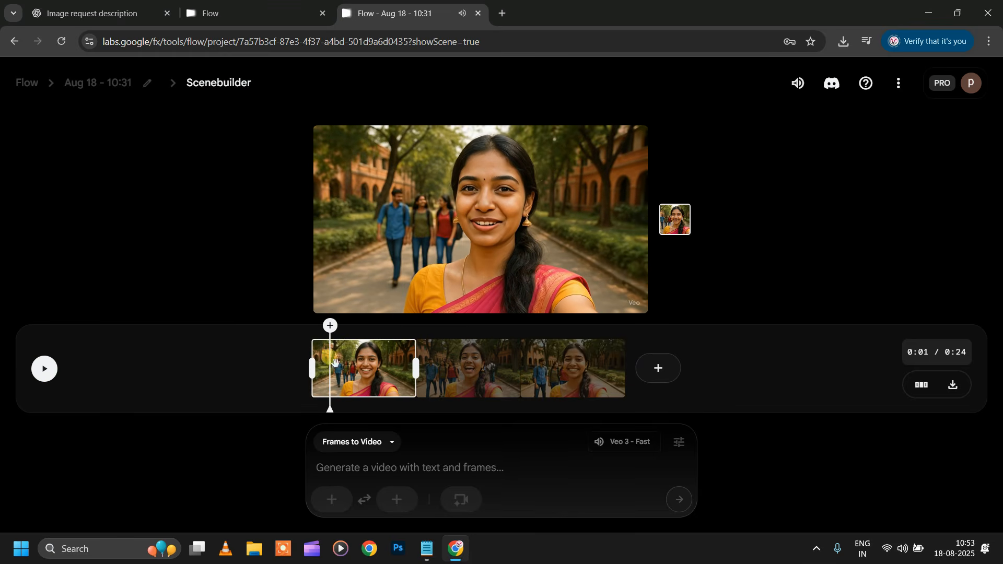
Save the last frame of the third clip as an asset and open the start frame selection
{"action": "left_click", "coordinate": [481, 354]}
{"action": "left_click_drag", "start_coordinate": [477, 350], "coordinate": [642, 353]}
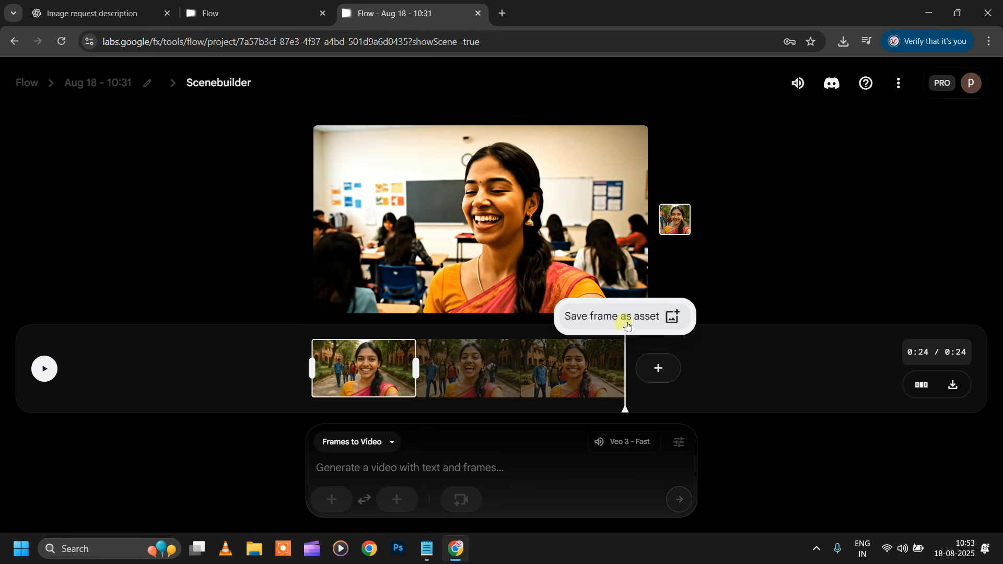
{"action": "left_click", "coordinate": [330, 498]}
Switch to ChatGPT and copy the full Scene 4 – Group Moment Inside Class description with its dialogue
{"action": "left_click", "coordinate": [69, 4]}
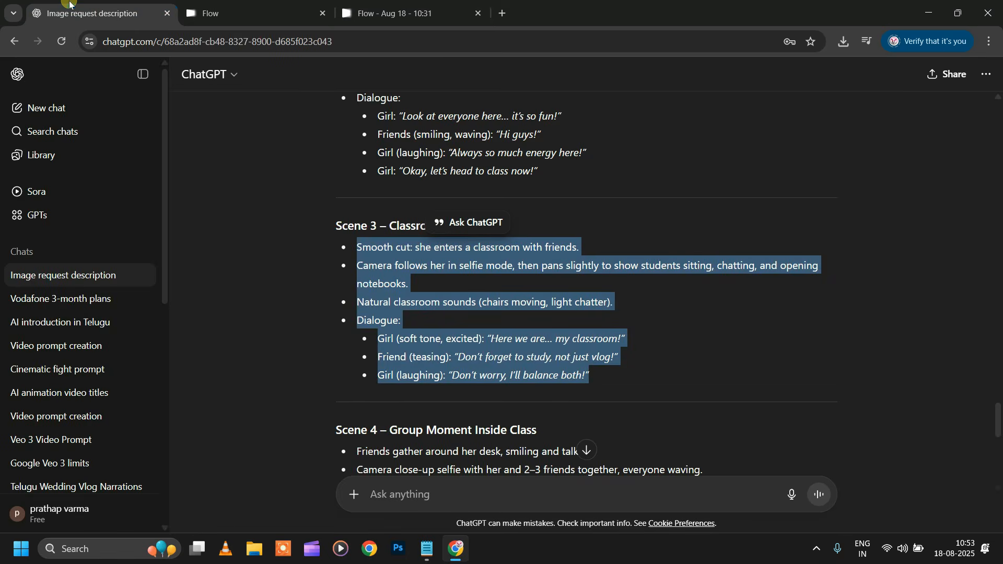
{"action": "scroll", "coordinate": [654, 366], "scroll_direction": "down", "scroll_amount": 5}
{"action": "left_click_drag", "start_coordinate": [357, 191], "coordinate": [597, 324]}
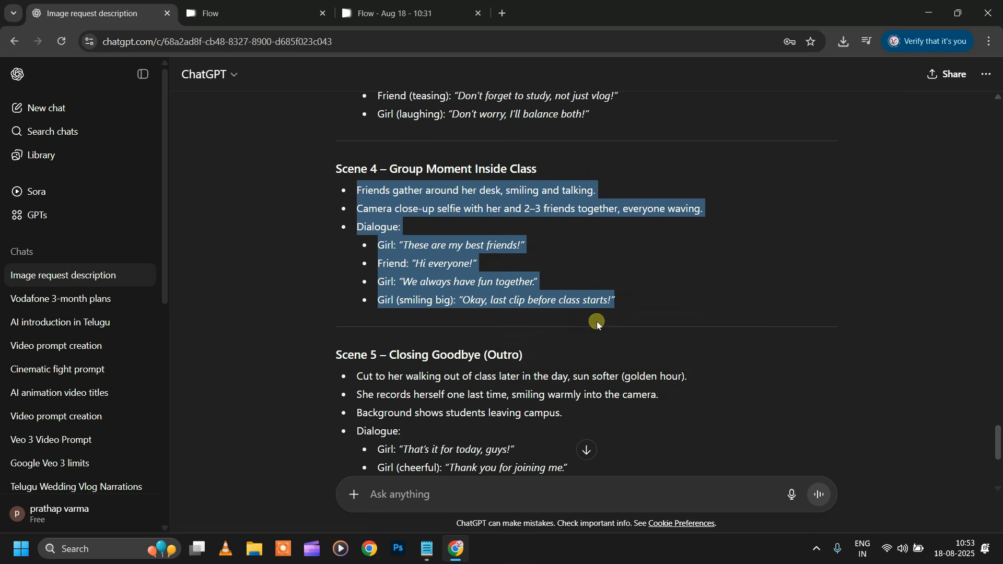
{"action": "right_click", "coordinate": [473, 250]}
{"action": "left_click", "coordinate": [630, 261]}
In the Flow Scenebuilder, set the saved classroom frame as the start frame and generate a clip from the pasted Scene 4 text
{"action": "key", "text": "ctrl+3"}
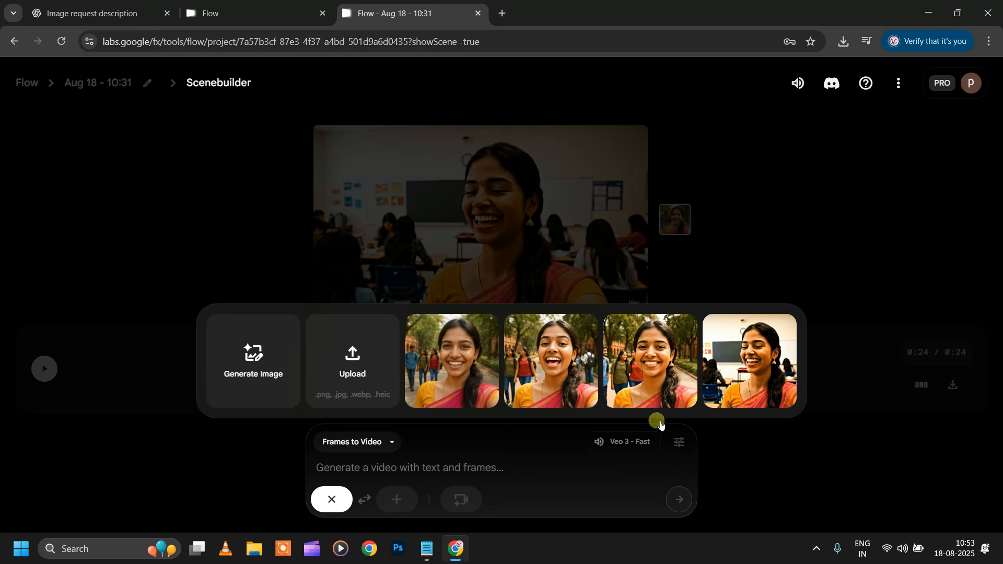
{"action": "left_click", "coordinate": [749, 365]}
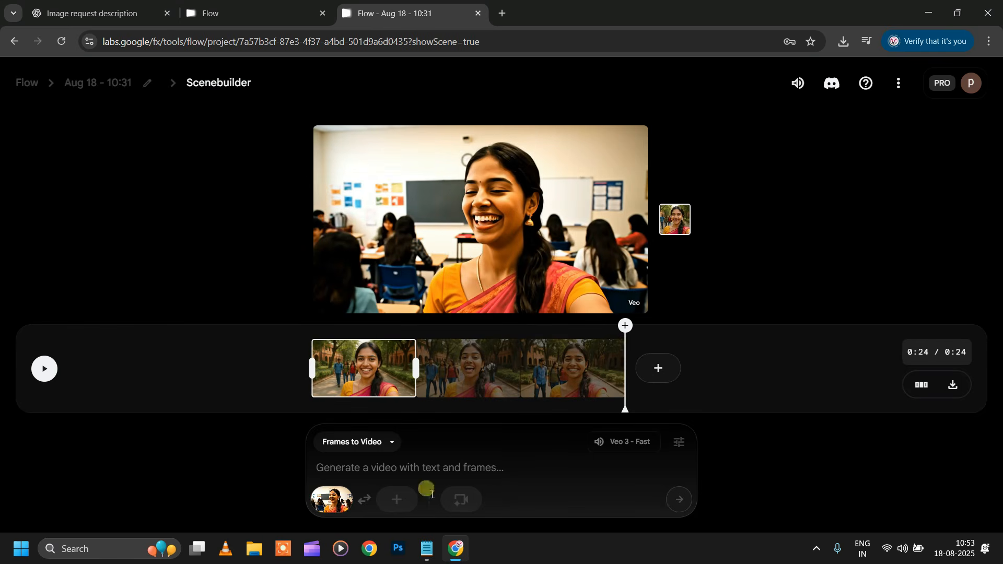
{"action": "left_click", "coordinate": [504, 474]}
{"action": "right_click", "coordinate": [503, 474]}
{"action": "left_click", "coordinate": [522, 320]}
{"action": "left_click", "coordinate": [678, 500]}
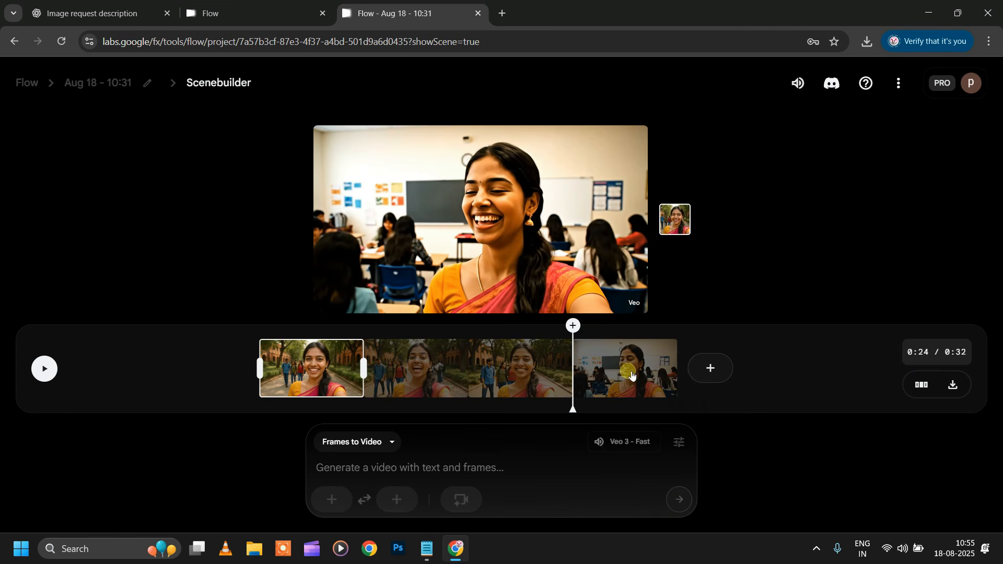
Play the four-clip sequence, then save its last frame as an asset and use it as the start frame
{"action": "left_click", "coordinate": [45, 369]}
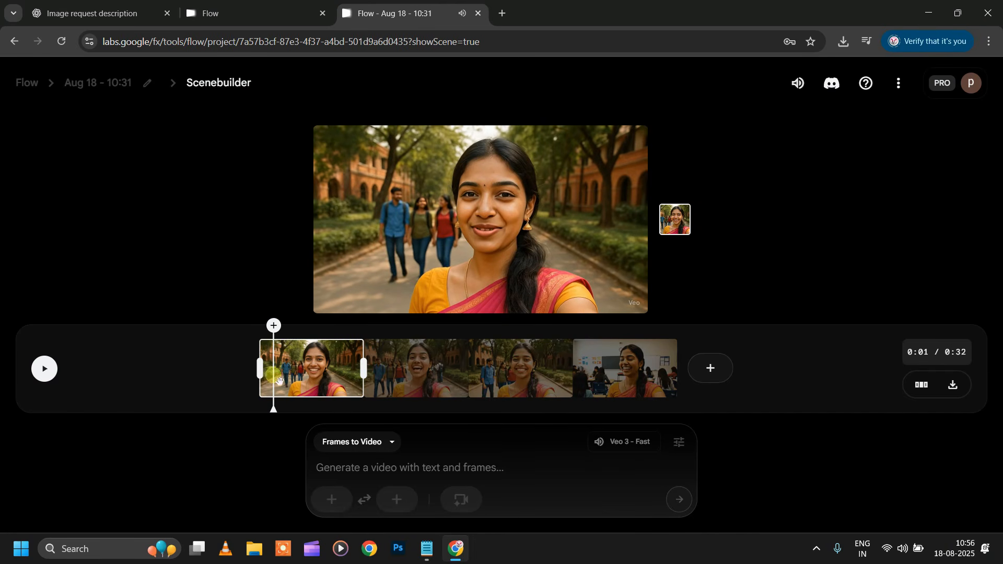
{"action": "left_click_drag", "start_coordinate": [278, 376], "coordinate": [677, 337]}
{"action": "mouse_move", "coordinate": [678, 329]}
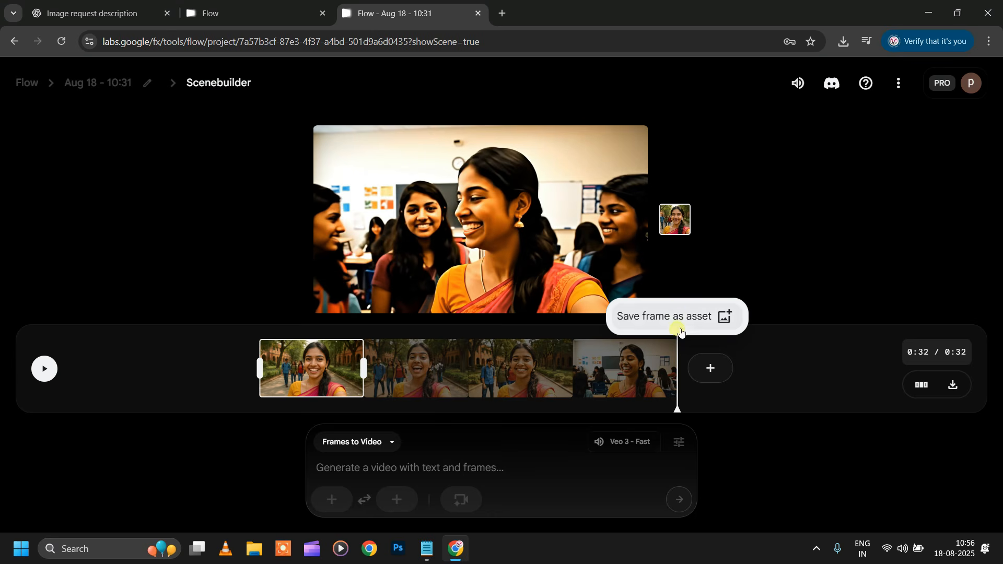
{"action": "left_click", "coordinate": [700, 317]}
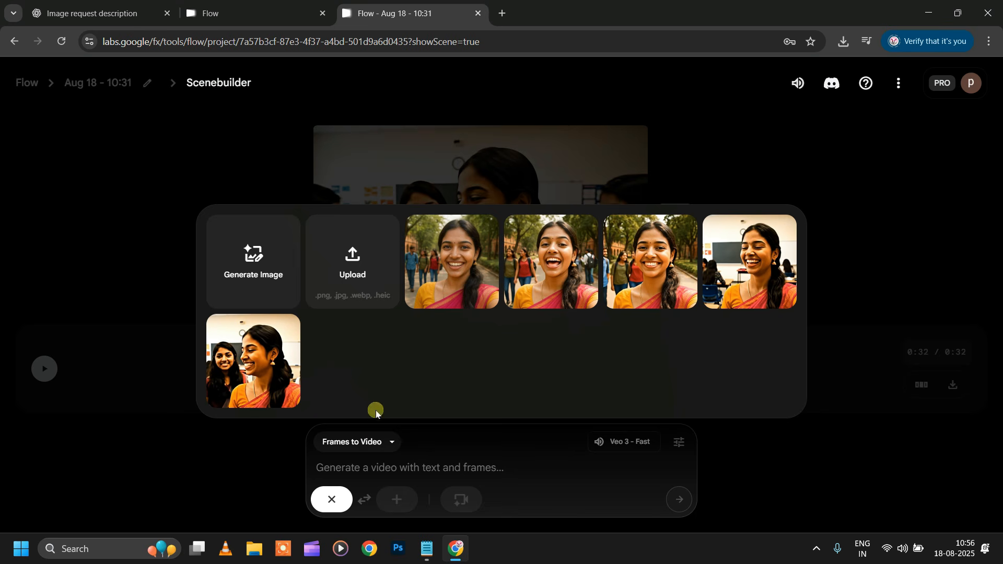
{"action": "left_click", "coordinate": [252, 361]}
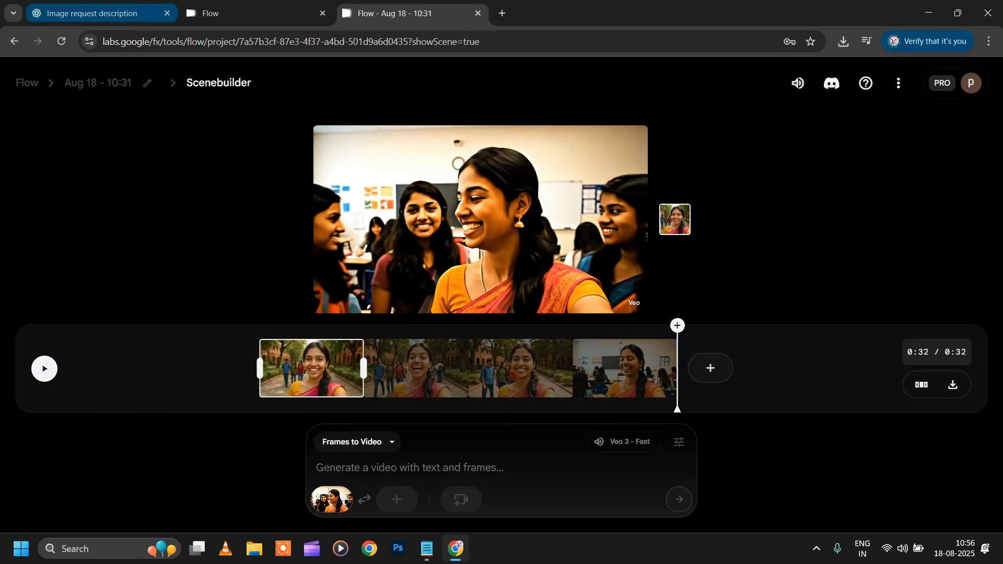
Switch to ChatGPT and copy the full Scene 5 – Closing Goodbye (Outro) description with its dialogue
{"action": "key", "text": "ctrl+1"}
{"action": "scroll", "coordinate": [416, 317], "scroll_direction": "down", "scroll_amount": 2}
{"action": "left_click_drag", "start_coordinate": [357, 202], "coordinate": [574, 312]}
{"action": "right_click", "coordinate": [502, 233]}
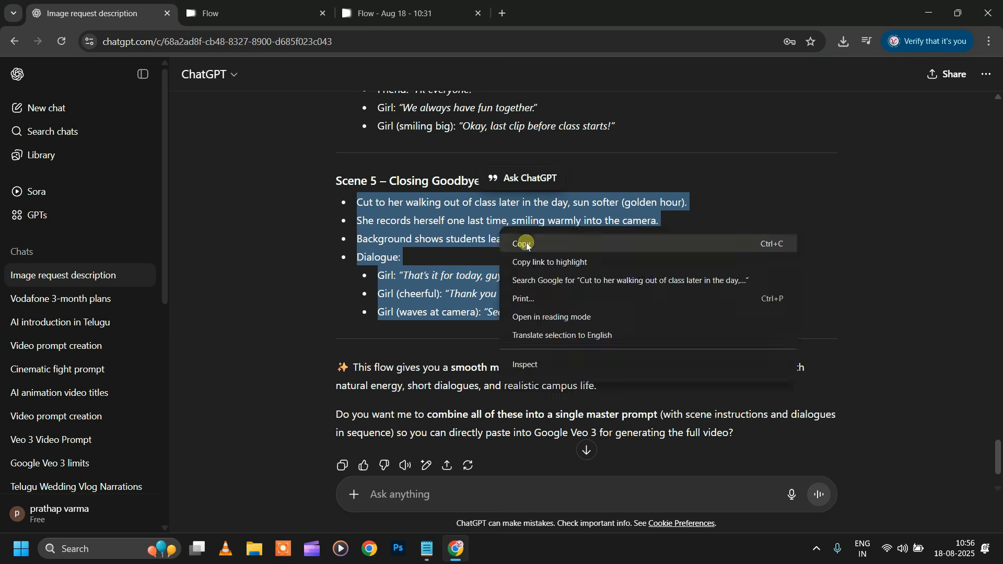
{"action": "left_click", "coordinate": [524, 244]}
Return to the Flow Scenebuilder, paste the Scene 5 text as the video prompt and generate the closing clip
{"action": "key", "text": "ctrl+3"}
{"action": "right_click", "coordinate": [376, 470]}
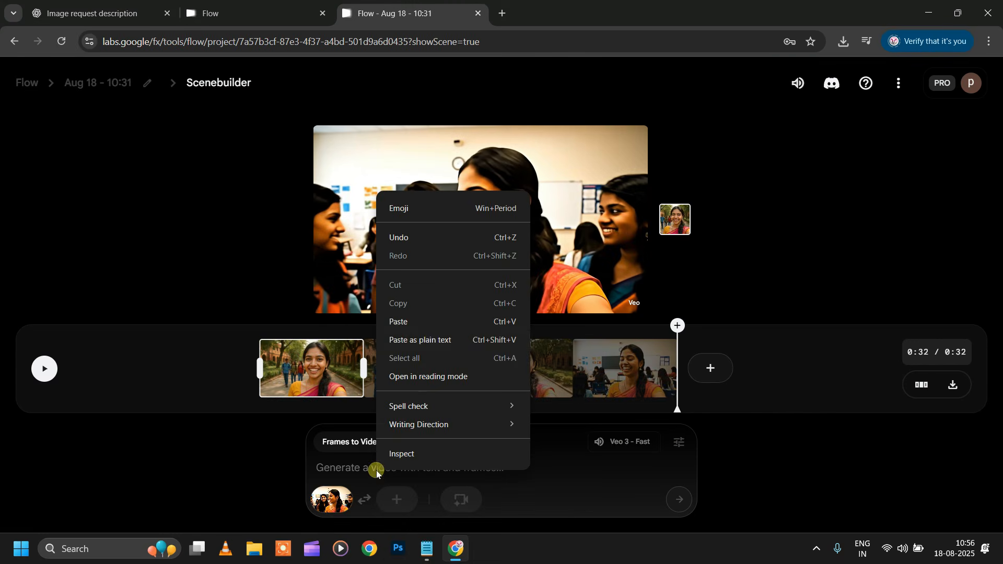
{"action": "left_click", "coordinate": [423, 321]}
{"action": "left_click", "coordinate": [689, 503]}
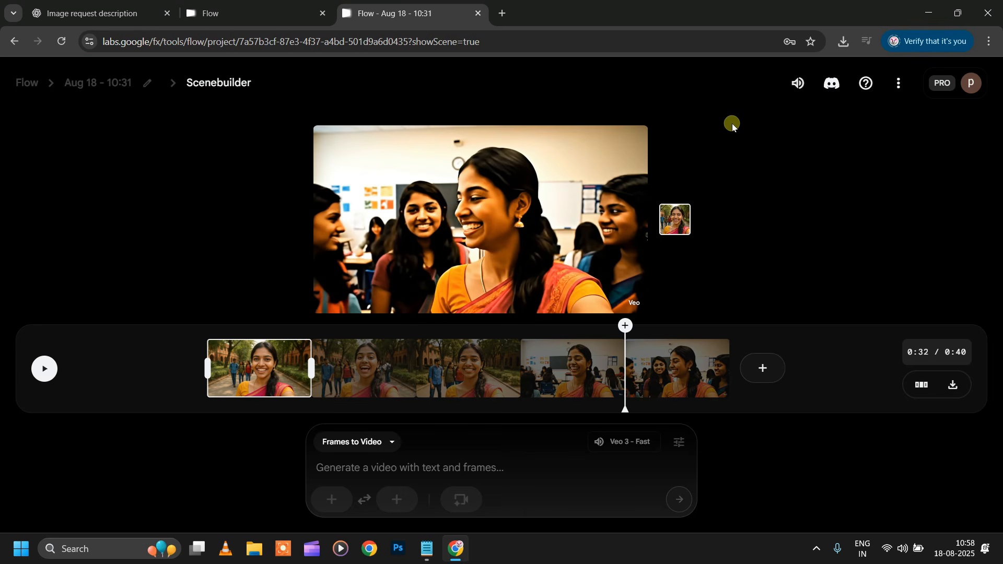
Play the complete five-clip sequence, check the remaining AI credits and close the account details
{"action": "left_click", "coordinate": [44, 370]}
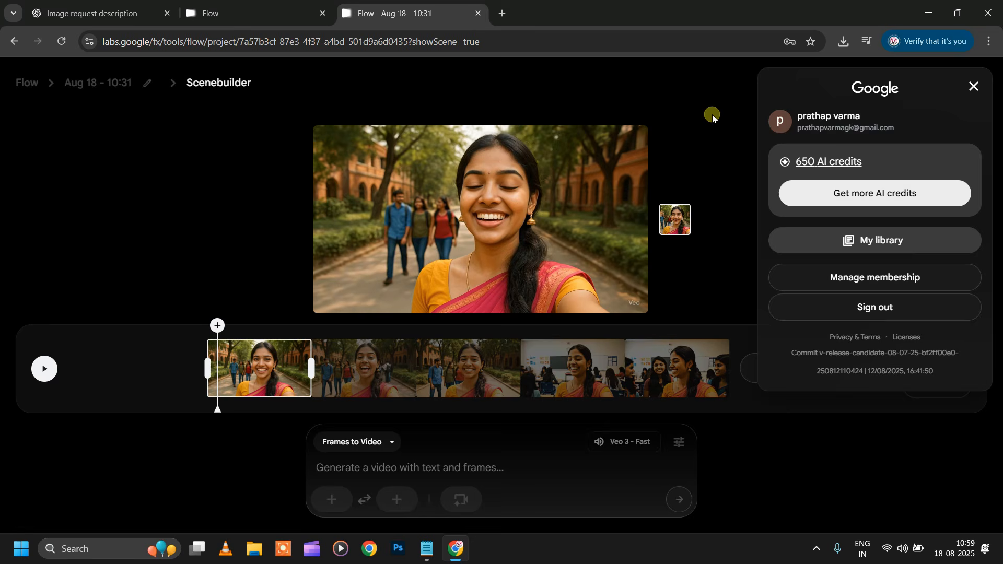
{"action": "left_click", "coordinate": [712, 116]}
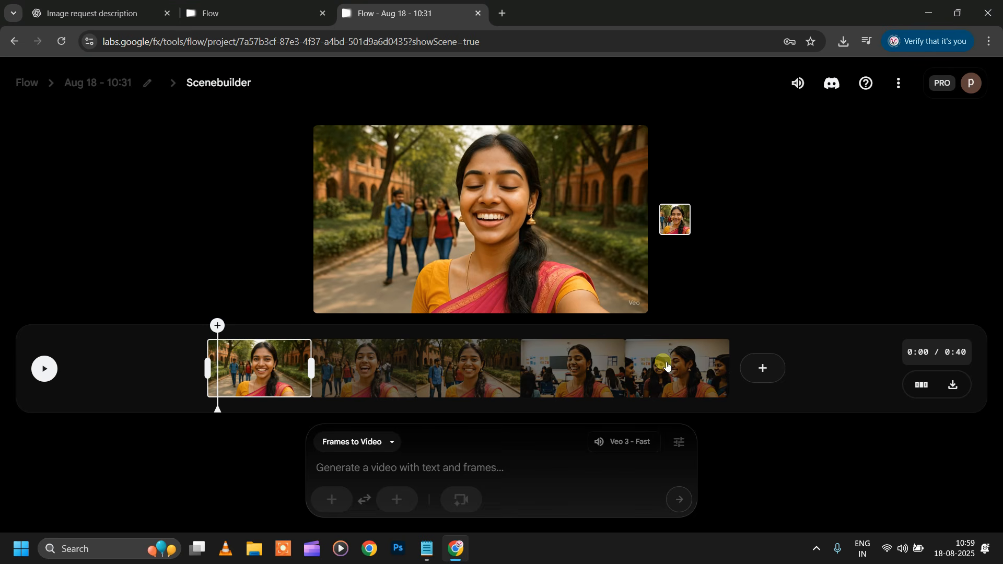
Export the complete scene as one video, download it and check the browser's downloads
{"action": "left_click", "coordinate": [955, 386]}
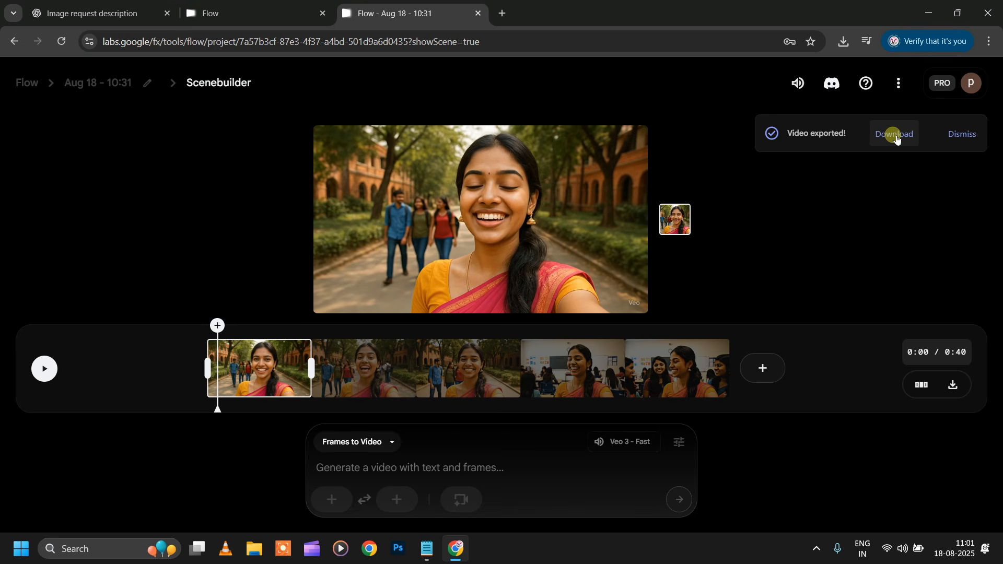
{"action": "left_click", "coordinate": [896, 137]}
{"action": "left_click", "coordinate": [842, 43]}
{"action": "left_click", "coordinate": [842, 46]}
{"action": "left_click", "coordinate": [841, 44]}
{"action": "left_click", "coordinate": [841, 44]}
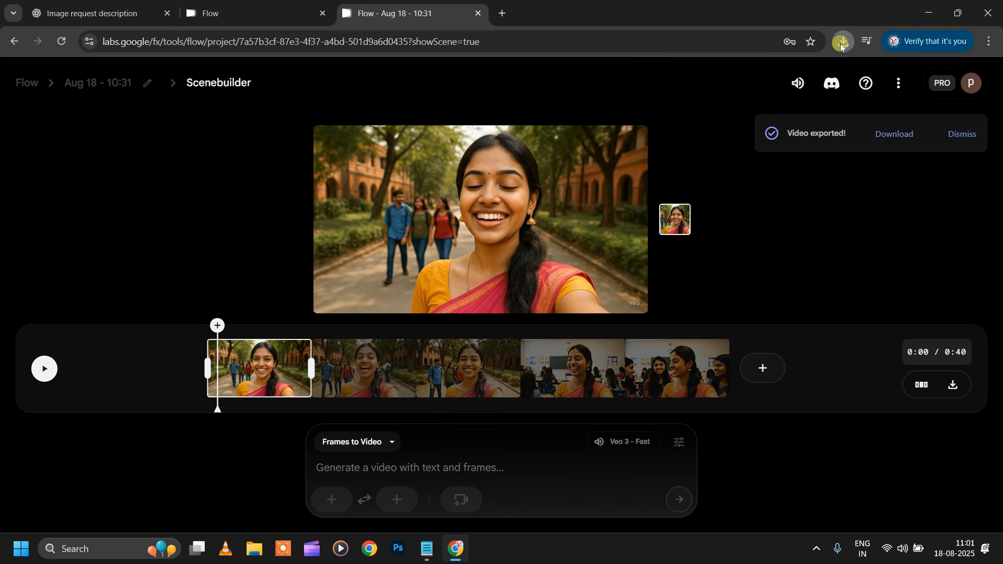
Look over the five clips in the clip arrangement view and check the browser's downloads again
{"action": "left_click", "coordinate": [923, 387]}
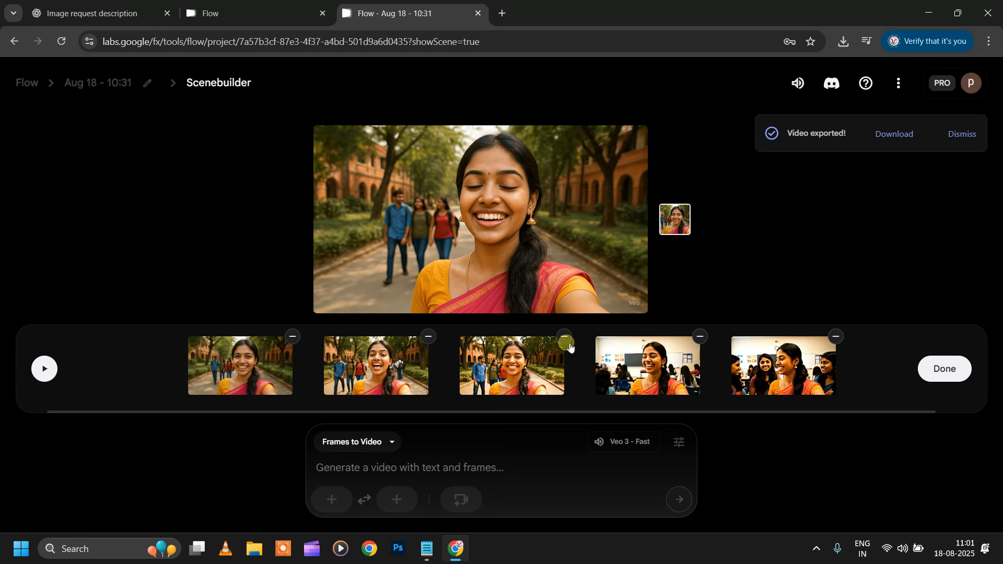
{"action": "left_click", "coordinate": [845, 46]}
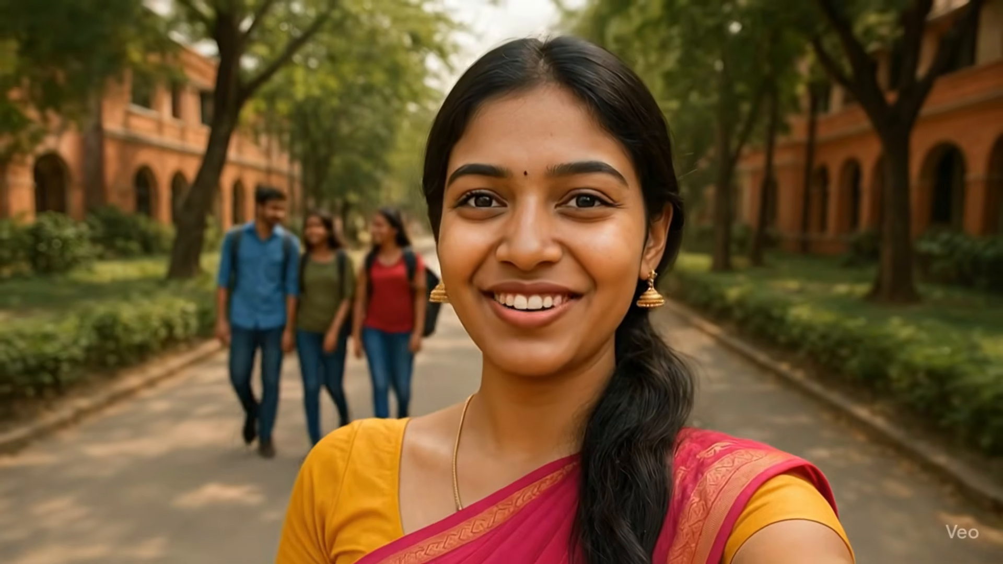